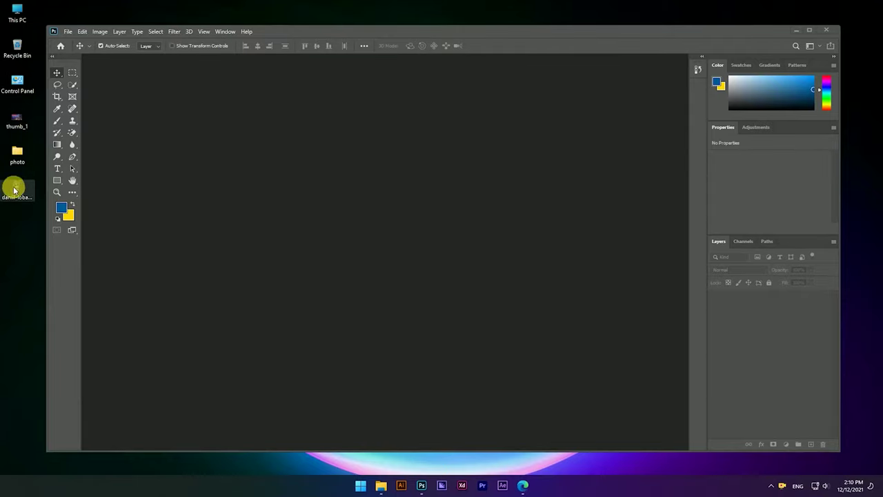
- Open the portrait photo in a maximized Photoshop window and unlock its Background layer as layer '1'
drag(17, 193, 395, 216)
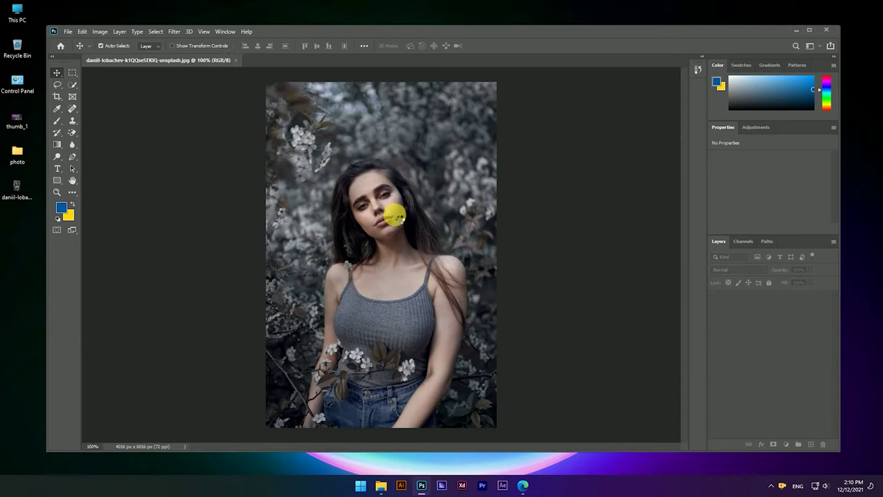
click(810, 30)
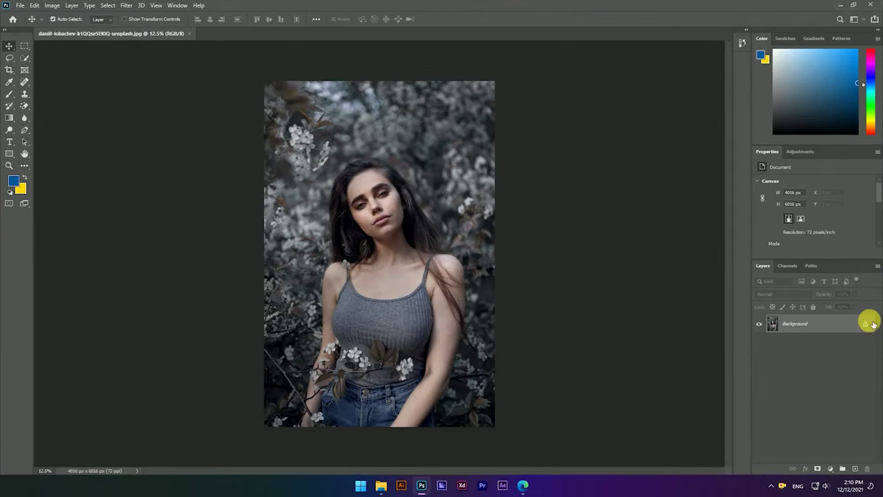
click(868, 326)
click(808, 351)
click(796, 325)
text(1)
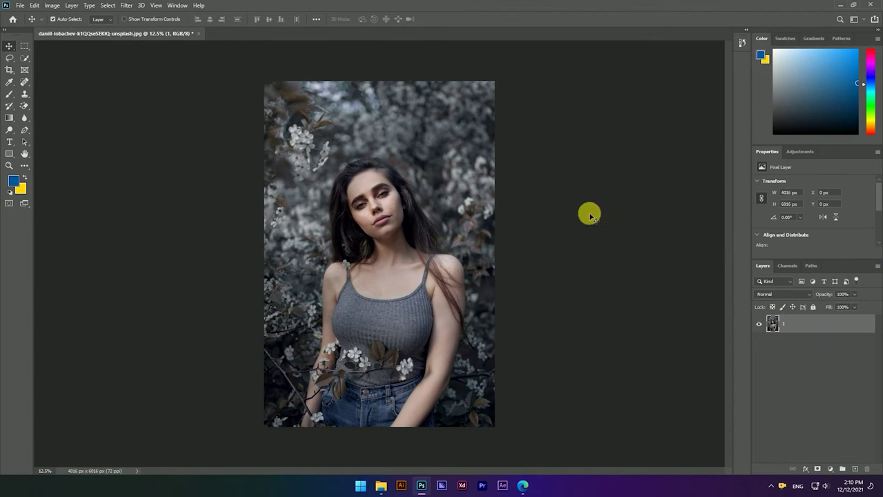
scroll(402, 208, up, 1)
scroll(371, 177, up, 3)
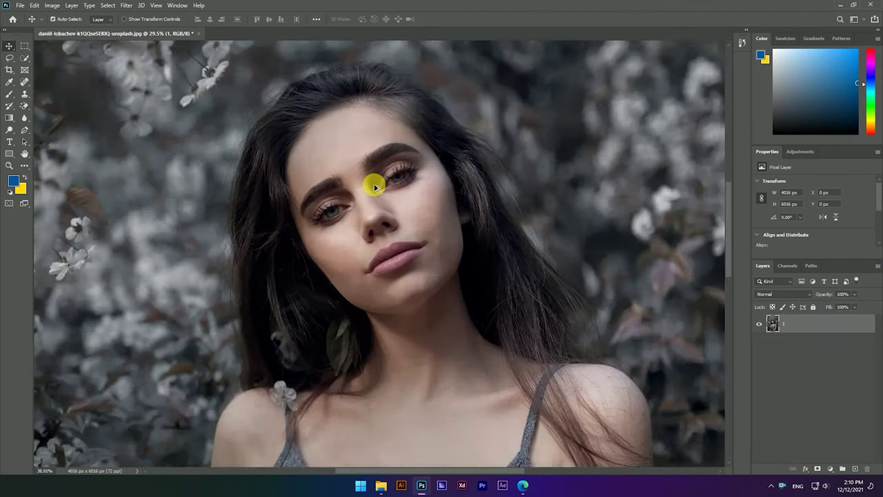
scroll(371, 181, up, 2)
scroll(402, 223, up, 2)
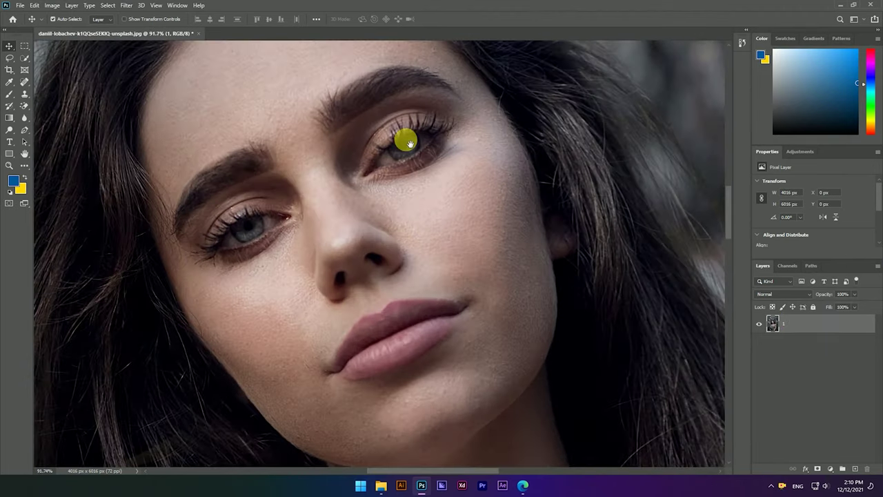
drag(409, 143, 410, 250)
scroll(290, 180, up, 1)
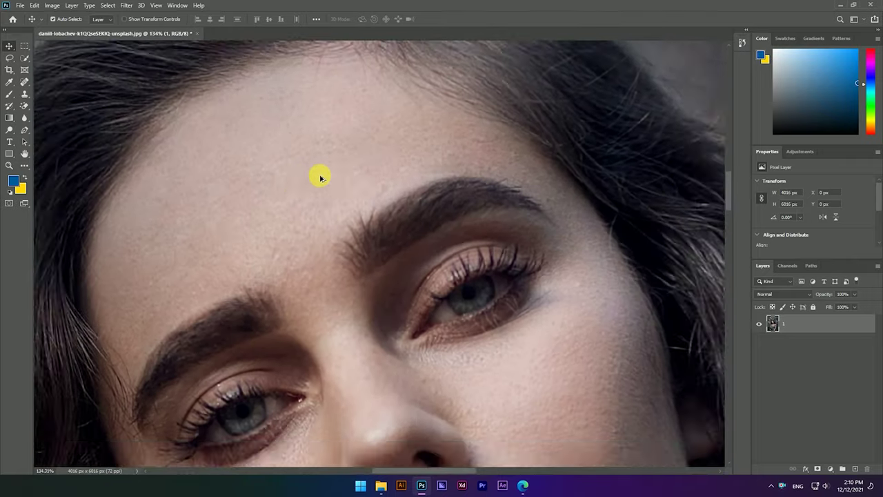
scroll(317, 221, down, 1)
drag(322, 383, 336, 239)
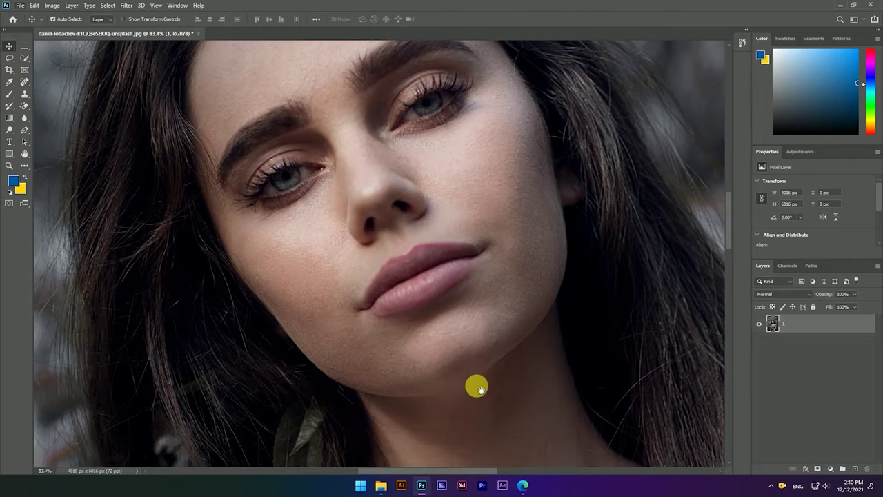
drag(481, 388, 398, 209)
scroll(381, 160, down, 2)
scroll(382, 158, down, 1)
scroll(380, 366, up, 2)
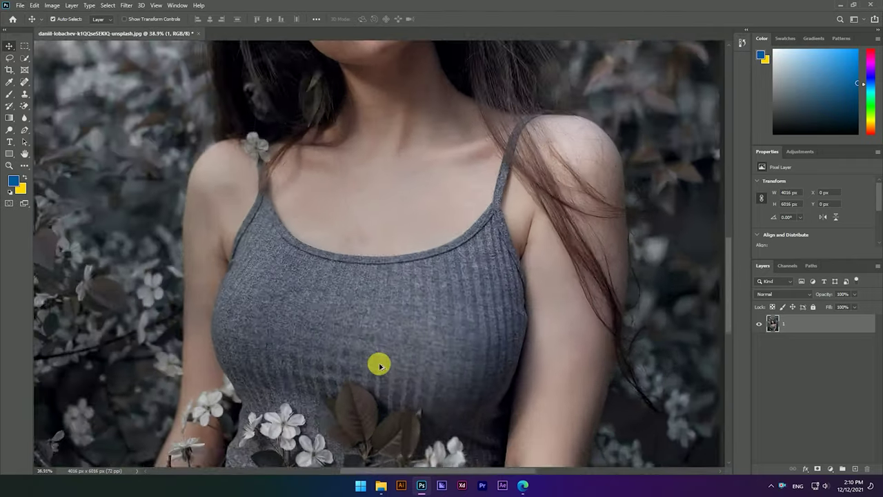
scroll(380, 365, up, 1)
mouse_move(343, 379)
mouse_down()
mouse_move(373, 222)
mouse_move(381, 420)
mouse_up()
scroll(373, 223, down, 1)
scroll(357, 203, down, 1)
scroll(432, 313, up, 3)
drag(432, 313, 460, 213)
scroll(358, 381, down, 1)
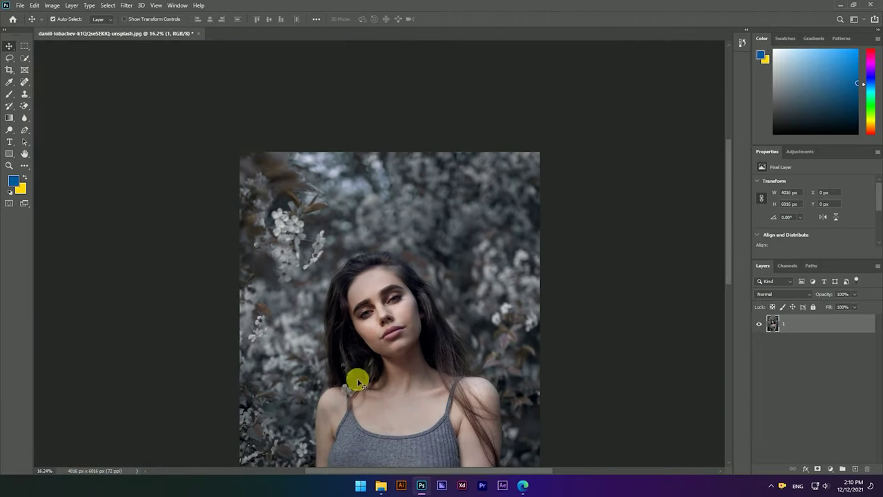
drag(573, 241, 552, 162)
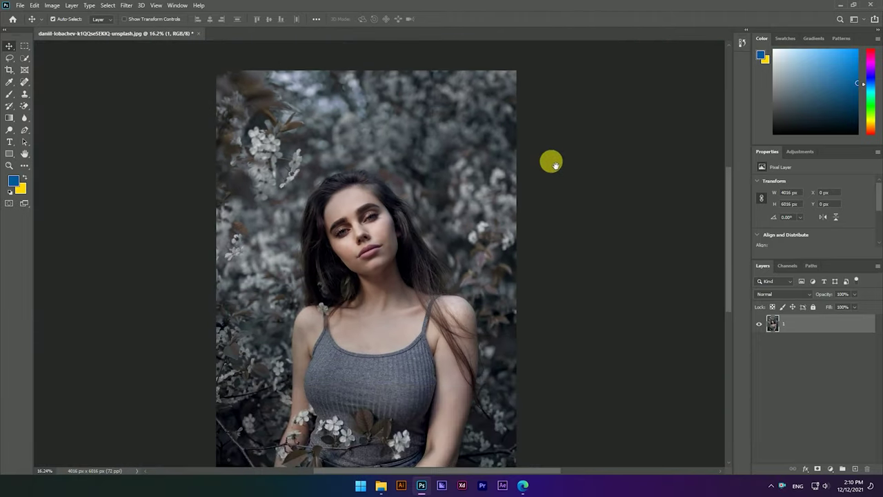
- Run SkinFiner on the portrait with the Smoothing-High preset and Fine smoothing +1, previewing the face at 1:1
click(128, 6)
mouse_move(156, 210)
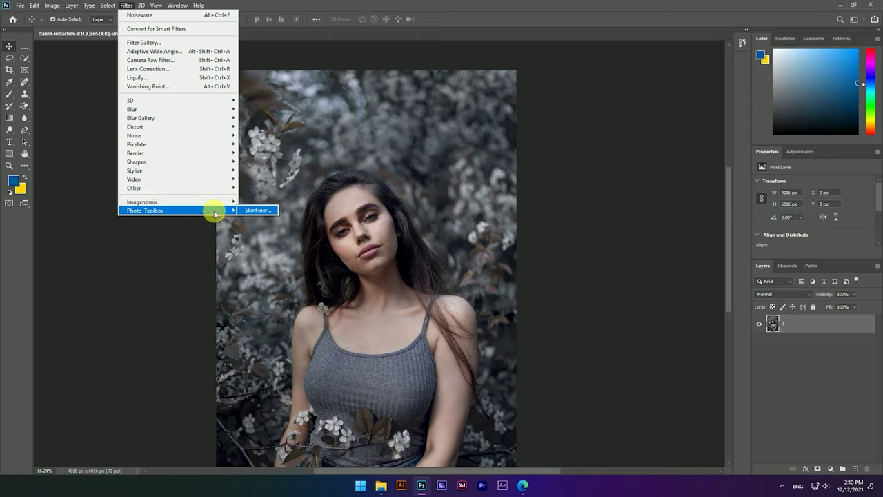
click(255, 211)
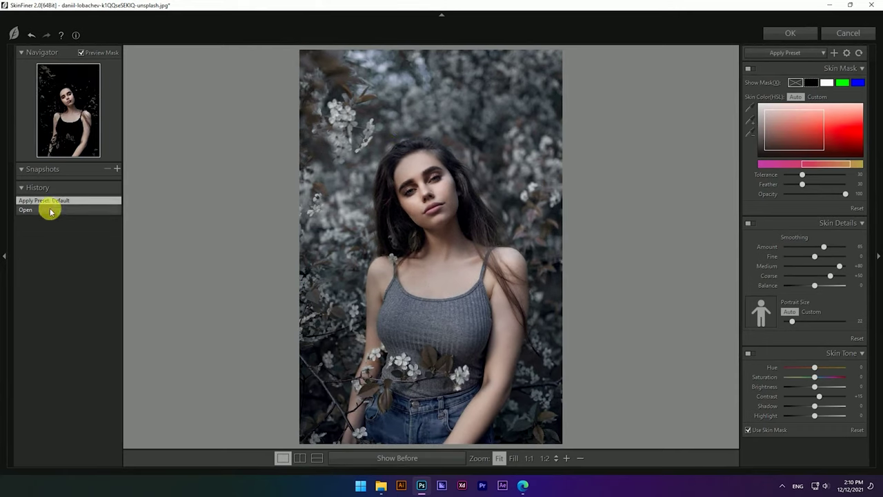
click(810, 55)
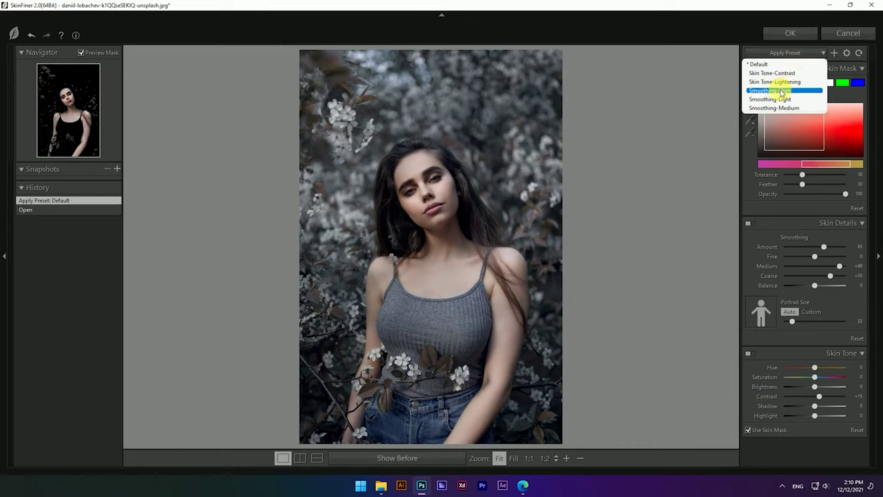
click(771, 92)
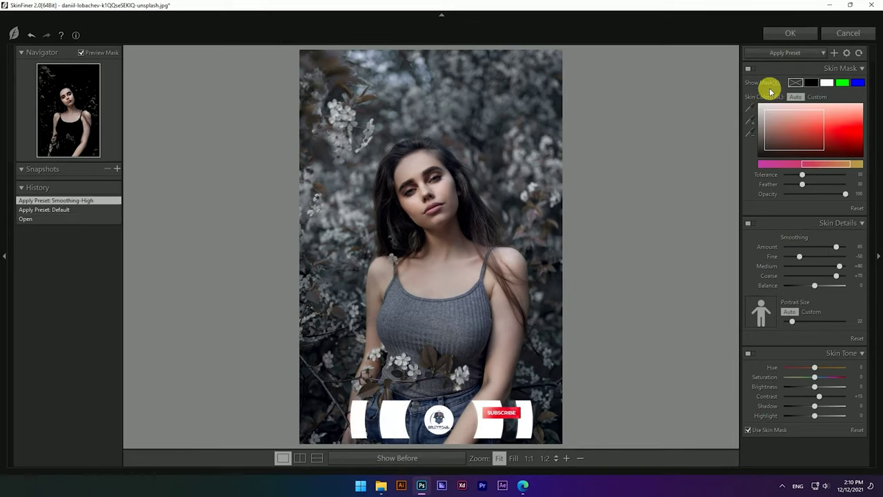
click(816, 257)
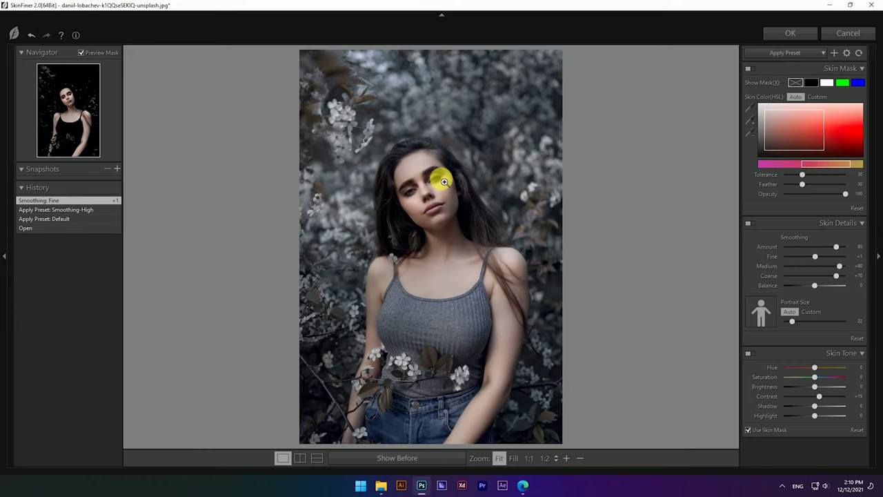
click(442, 181)
drag(323, 172, 420, 217)
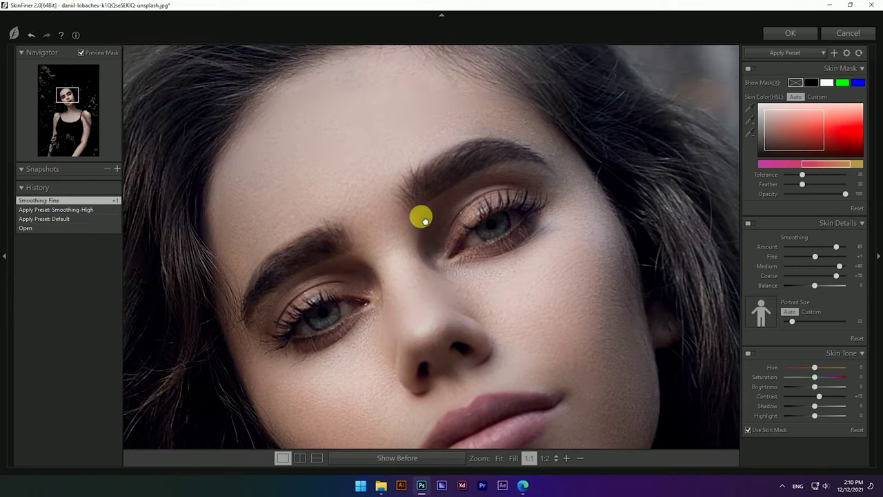
- Set SkinFiner Fine smoothing to +41, Amount 98, Medium +95 and Balance +6
click(817, 258)
drag(829, 259, 829, 258)
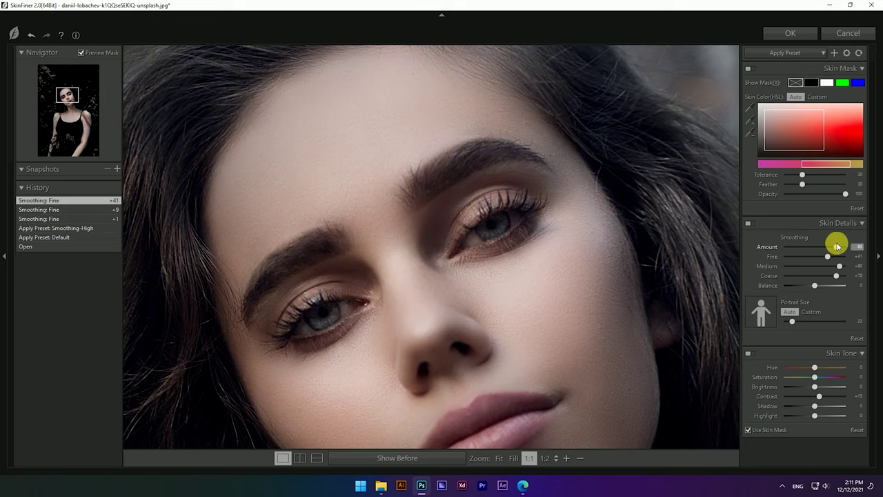
click(845, 247)
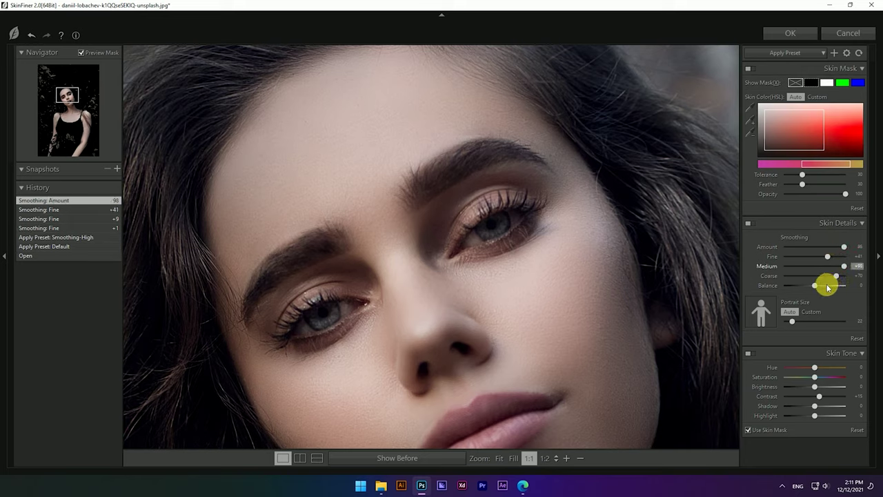
click(817, 286)
click(830, 286)
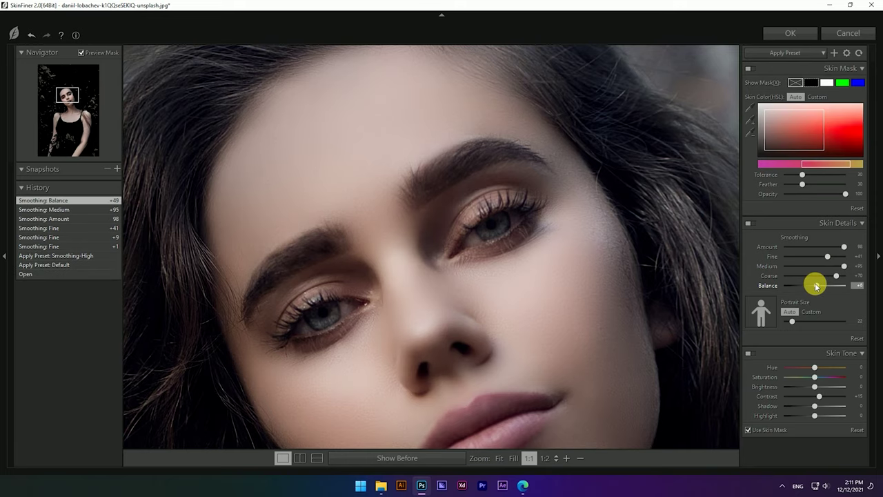
click(816, 286)
click(529, 247)
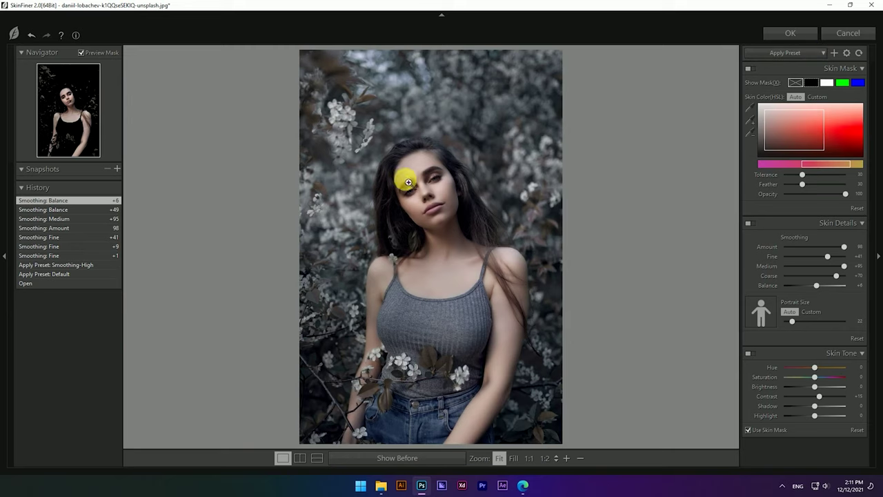
click(431, 184)
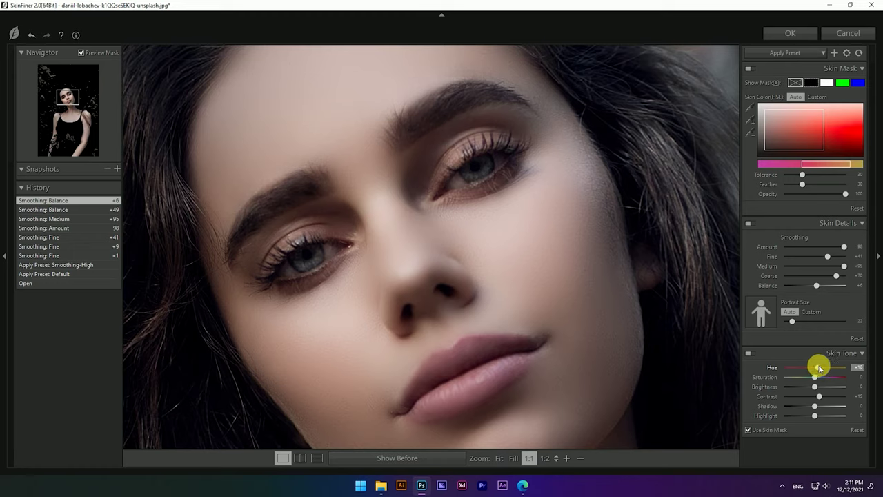
- Set skin tone Hue +10, Saturation +50, Contrast +47, Shadow -21, Highlight +24 and apply to Photoshop
drag(819, 368, 818, 369)
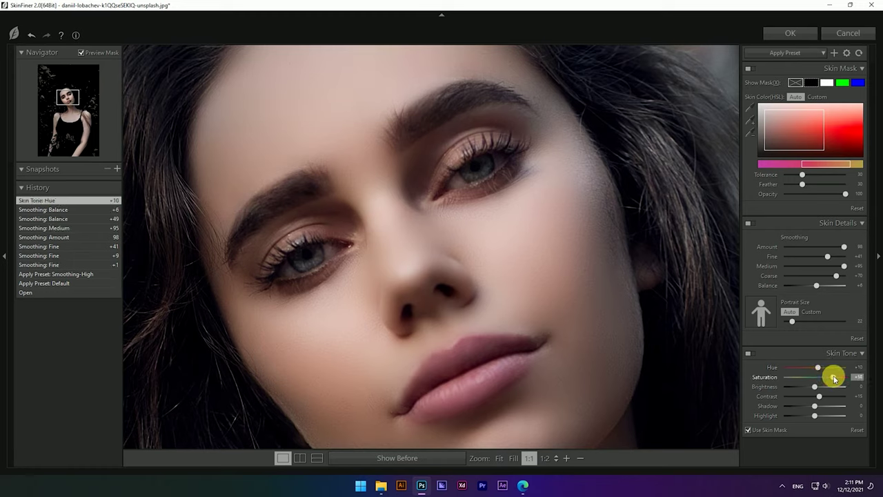
drag(832, 379, 832, 399)
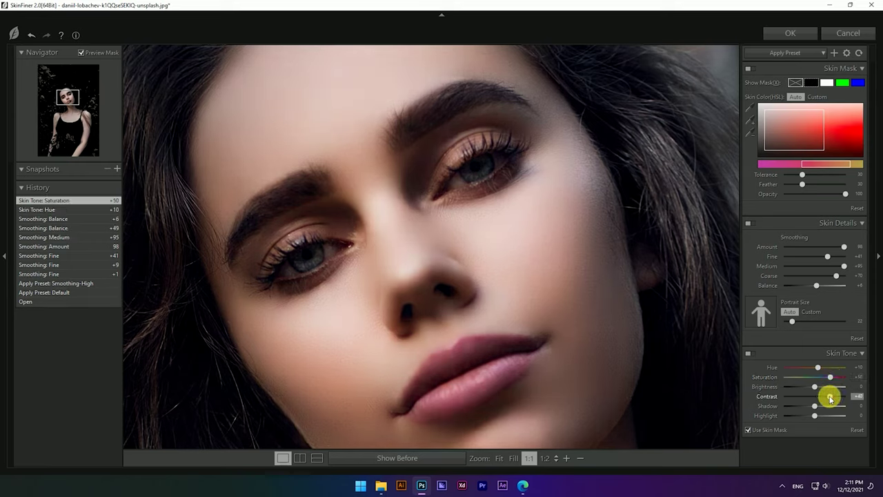
mouse_move(828, 403)
mouse_down()
mouse_move(806, 408)
mouse_move(824, 418)
mouse_move(820, 407)
mouse_up()
drag(489, 260, 490, 172)
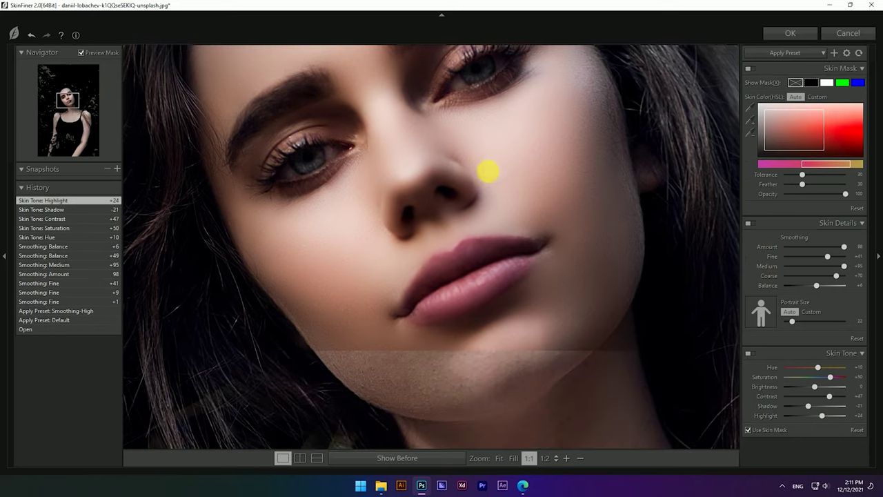
drag(507, 295, 506, 269)
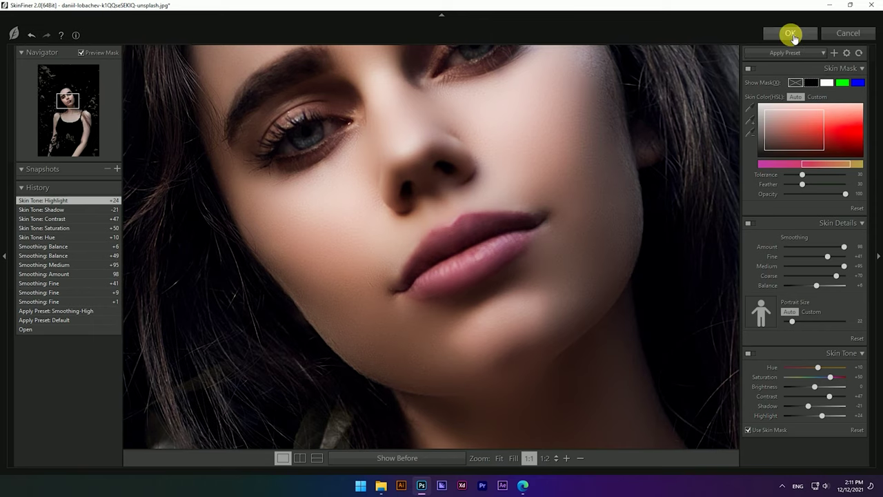
click(791, 35)
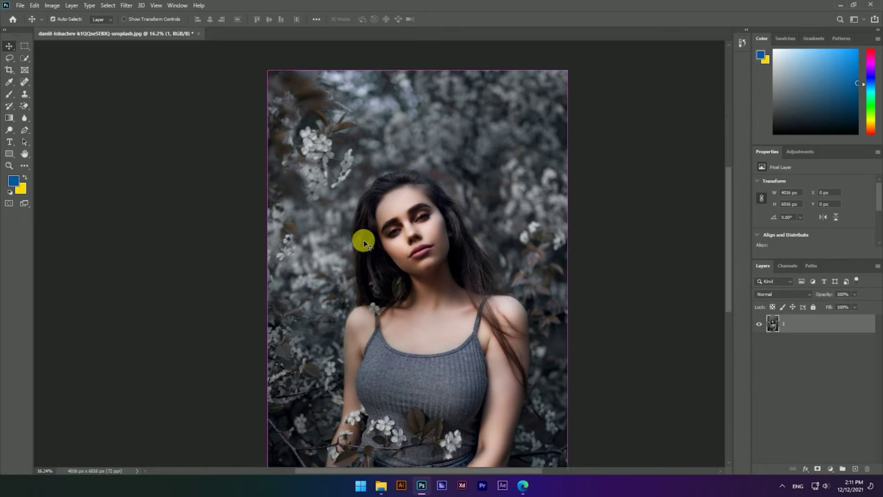
scroll(428, 240, up, 5)
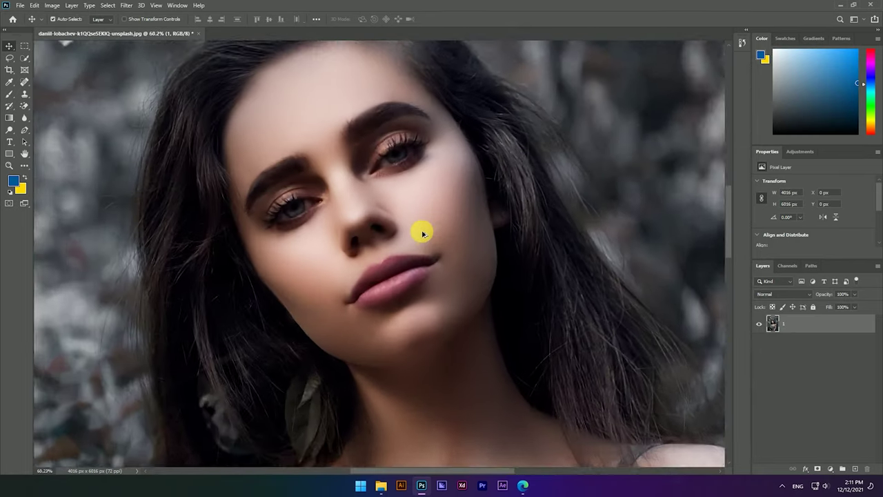
scroll(415, 214, up, 2)
scroll(403, 185, down, 3)
scroll(393, 171, up, 4)
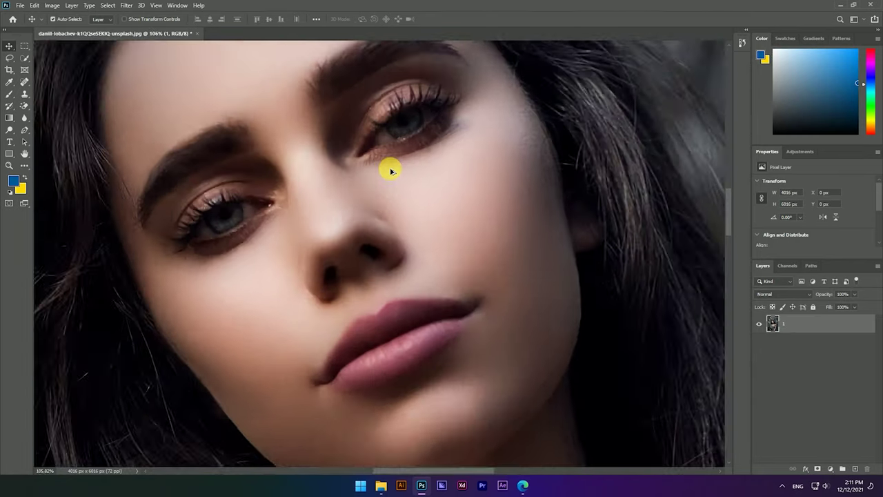
scroll(391, 169, down, 2)
scroll(414, 155, down, 2)
scroll(436, 143, down, 2)
drag(449, 104, 414, 221)
scroll(345, 180, up, 3)
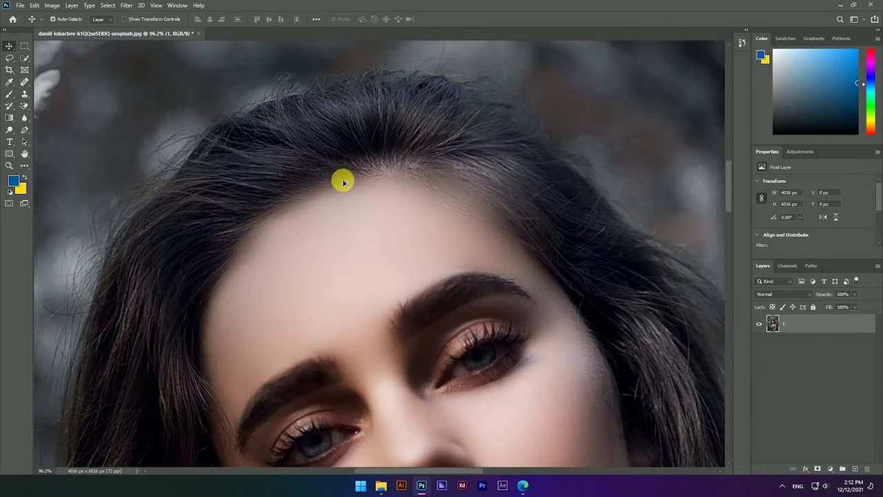
scroll(341, 180, up, 2)
scroll(345, 177, down, 4)
scroll(398, 193, down, 1)
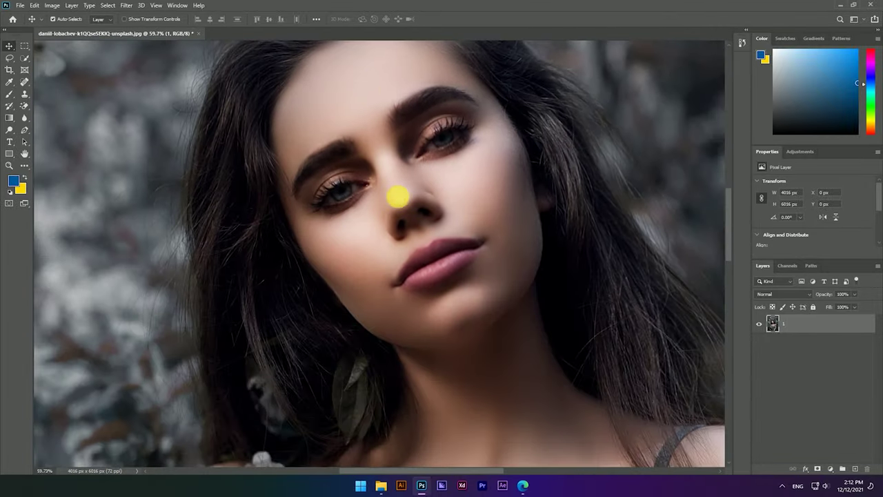
scroll(357, 142, down, 2)
scroll(395, 231, up, 1)
scroll(380, 224, up, 3)
scroll(376, 214, down, 3)
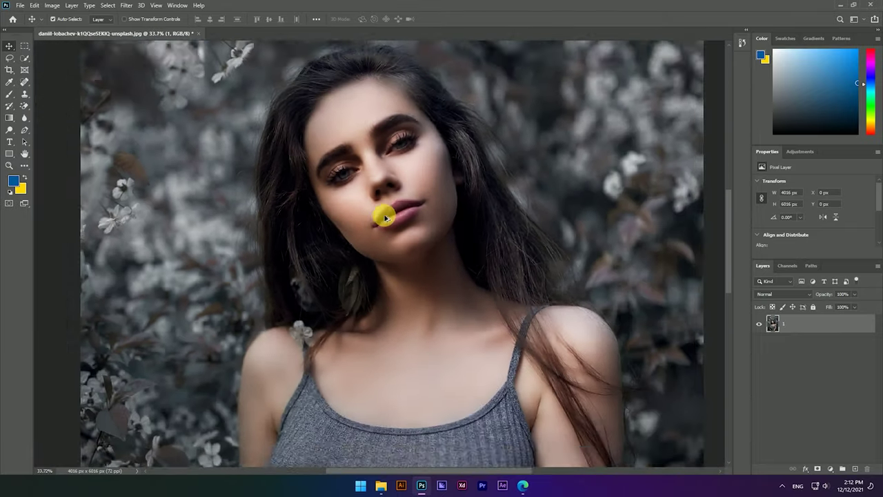
scroll(381, 195, up, 1)
scroll(359, 179, down, 2)
scroll(338, 163, up, 3)
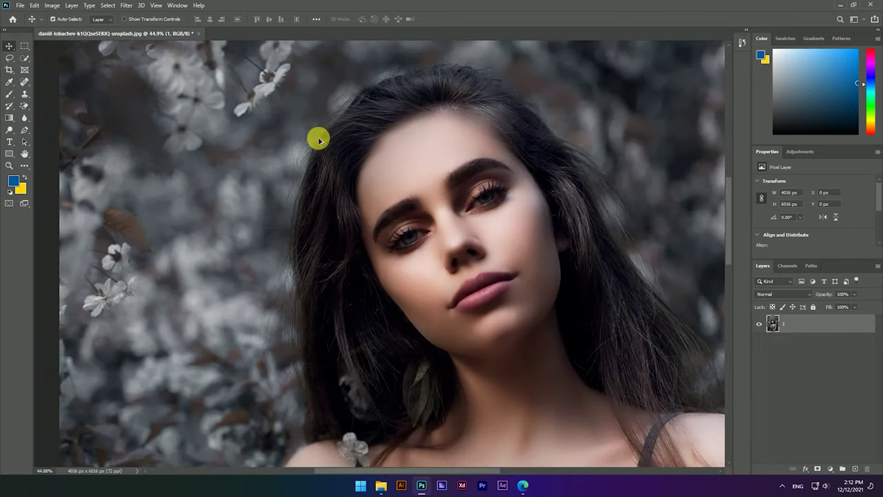
scroll(345, 205, down, 2)
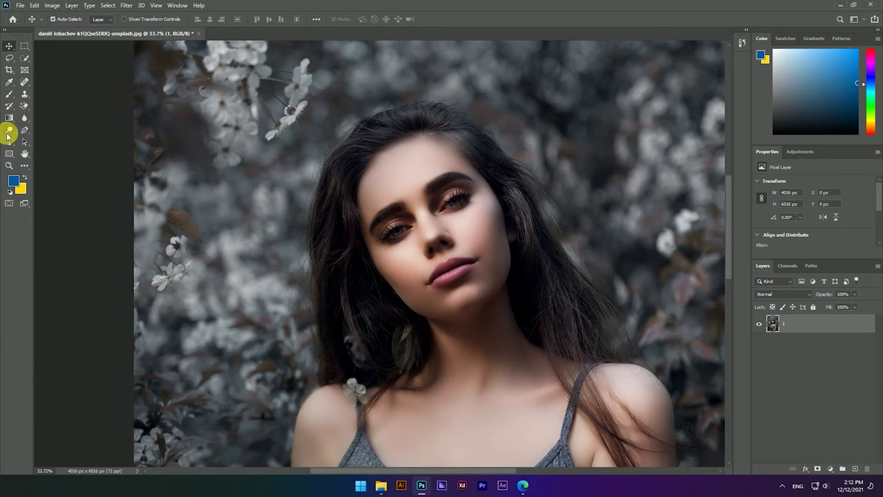
- Burn the left hair strand and right shoulder with the Burn tool at 17% exposure
right_click(8, 136)
click(48, 138)
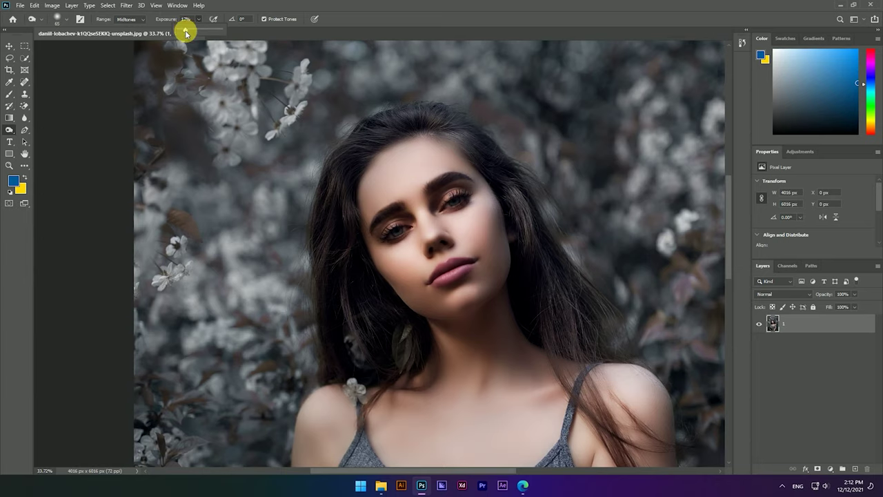
drag(186, 32, 188, 33)
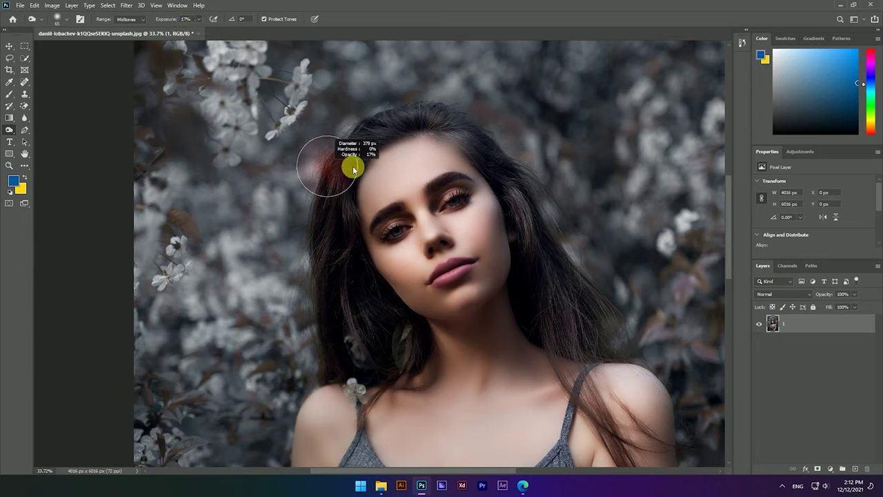
mouse_move(343, 239)
mouse_down()
mouse_move(365, 370)
mouse_move(389, 325)
mouse_move(420, 368)
mouse_move(385, 329)
mouse_move(365, 356)
mouse_up()
drag(608, 381, 649, 474)
drag(650, 443, 583, 309)
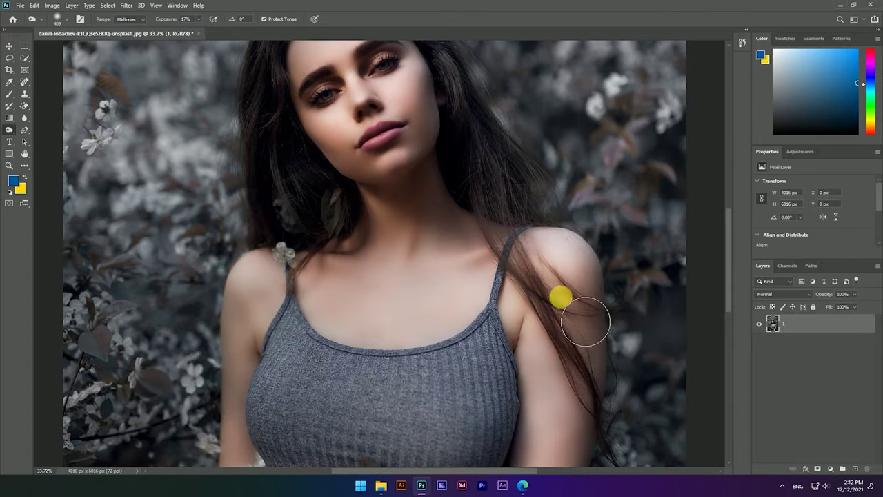
- Shrink the brush for the eyebrow area and add an empty Layer 1 above the photo
scroll(519, 247, down, 2)
scroll(347, 405, up, 3)
scroll(335, 322, up, 1)
scroll(414, 177, down, 3)
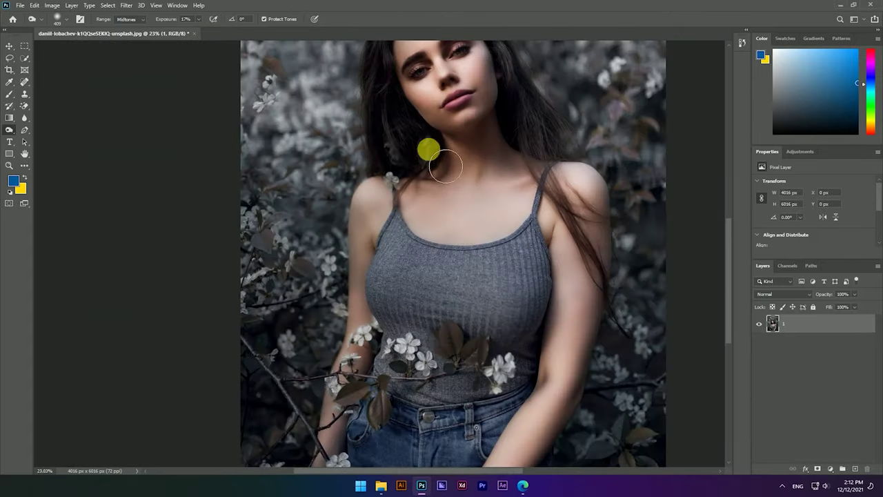
drag(415, 178, 407, 247)
scroll(408, 247, up, 2)
scroll(425, 148, up, 1)
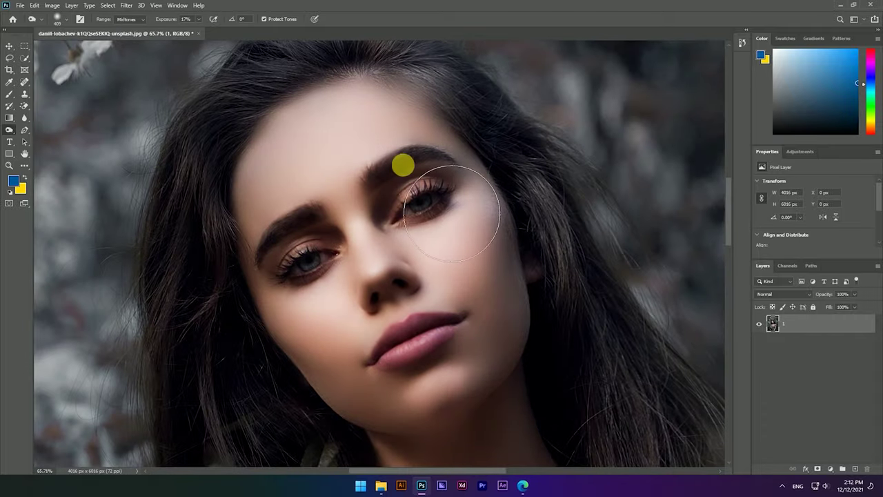
drag(402, 164, 356, 169)
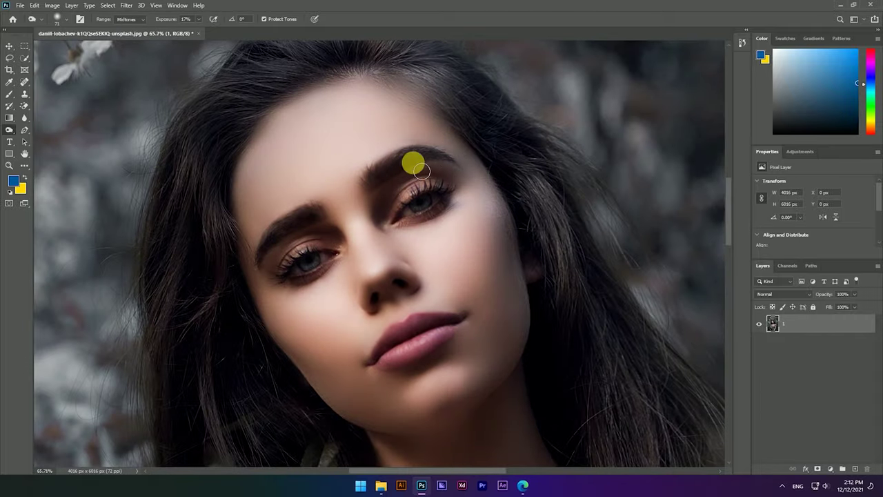
scroll(412, 162, up, 3)
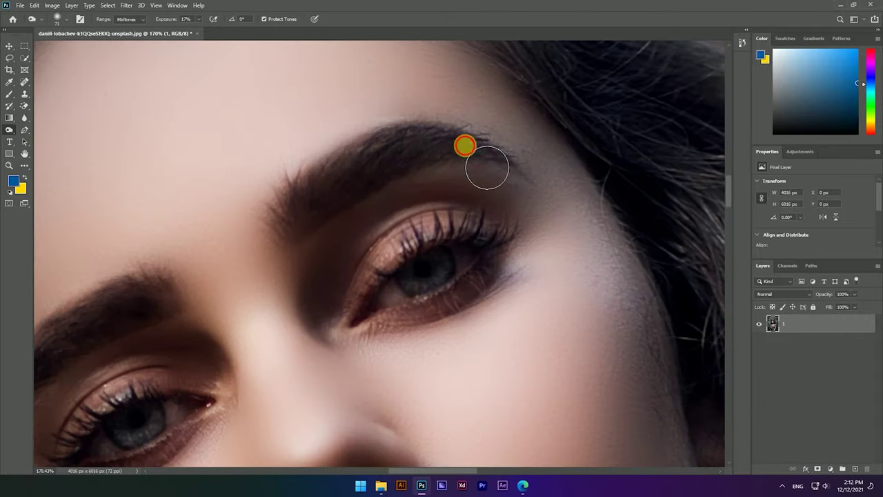
scroll(497, 172, down, 3)
scroll(428, 180, up, 2)
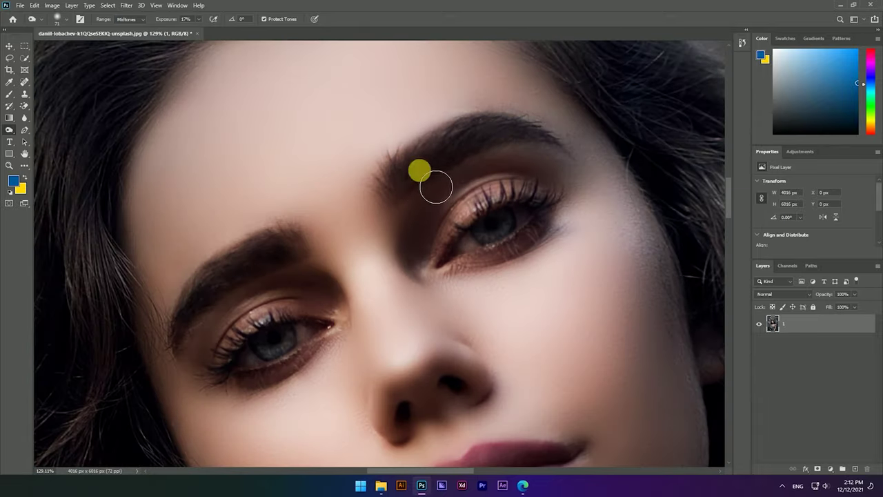
scroll(261, 286, down, 3)
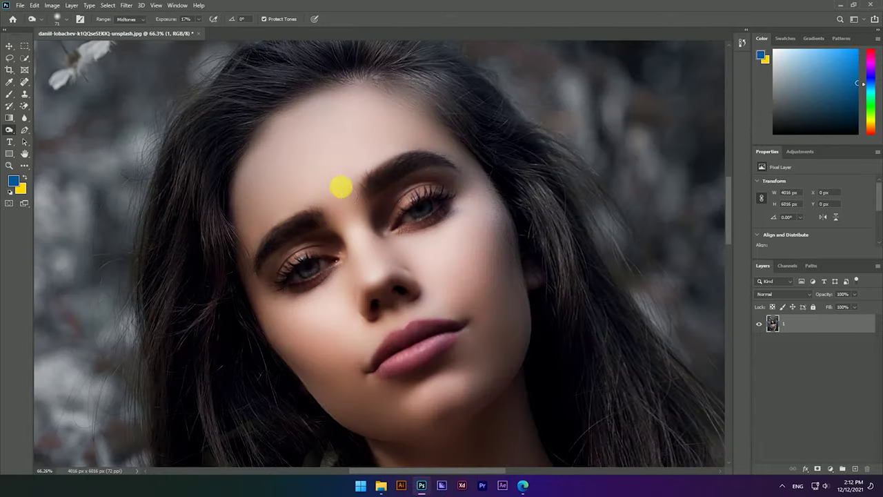
scroll(339, 185, up, 1)
scroll(311, 244, up, 1)
scroll(276, 233, down, 1)
scroll(285, 234, up, 2)
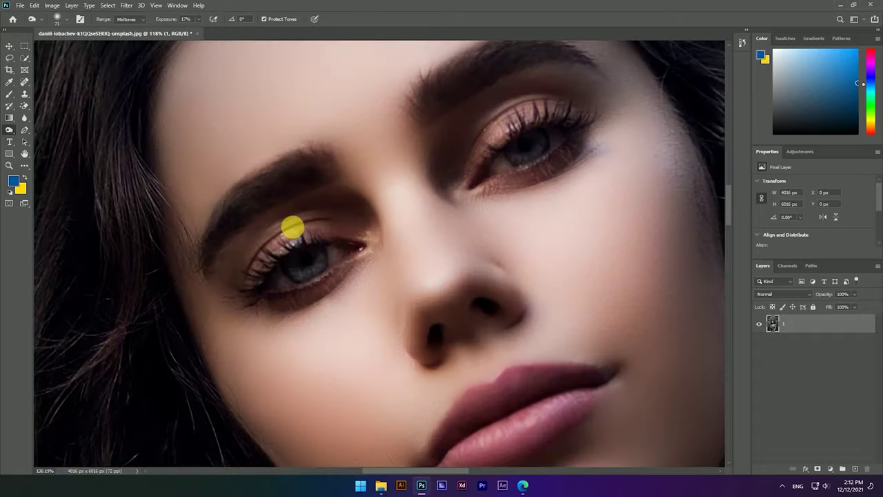
scroll(290, 225, down, 1)
scroll(371, 198, down, 2)
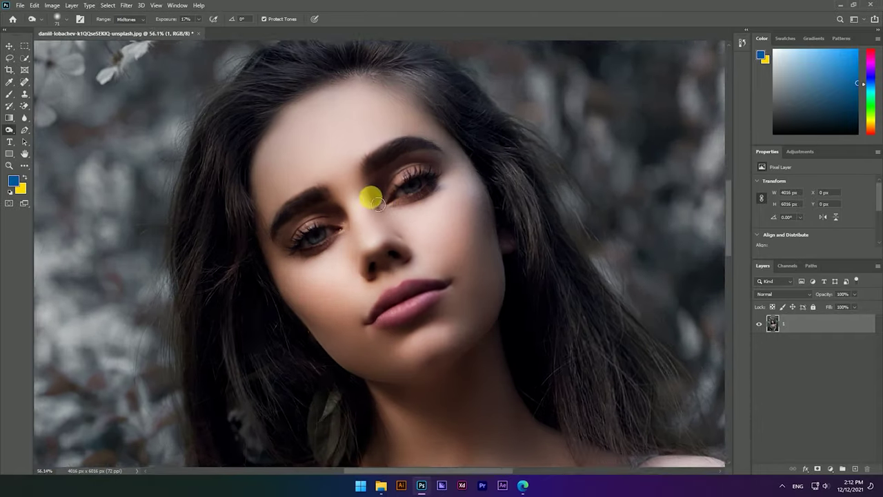
scroll(548, 282, up, 1)
click(857, 469)
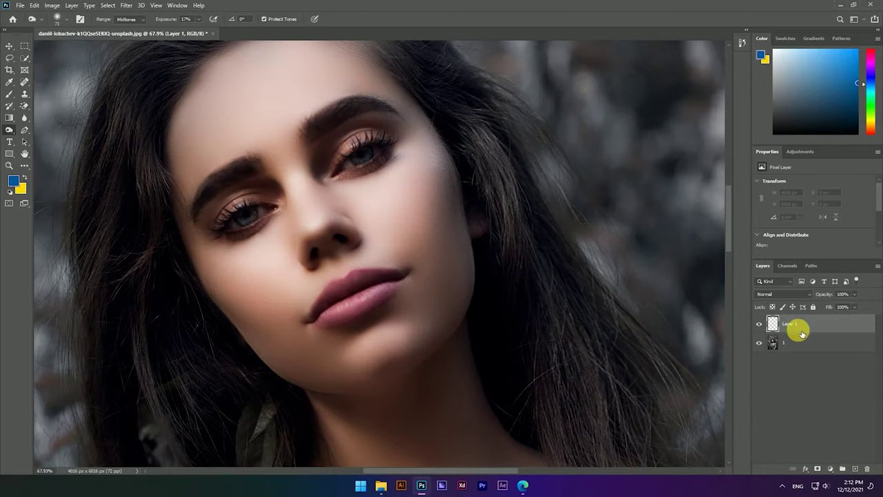
- Select a soft brush and set the foreground to a bright, saturated pink sampled from the lips
click(8, 155)
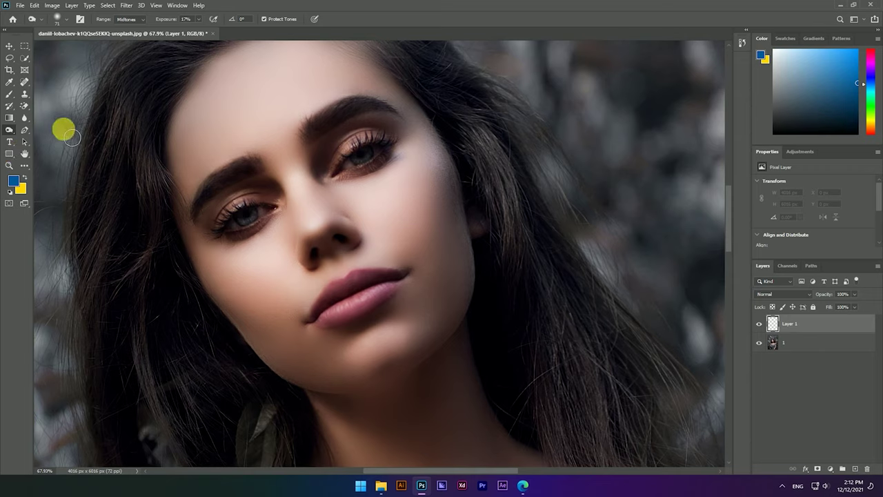
click(10, 96)
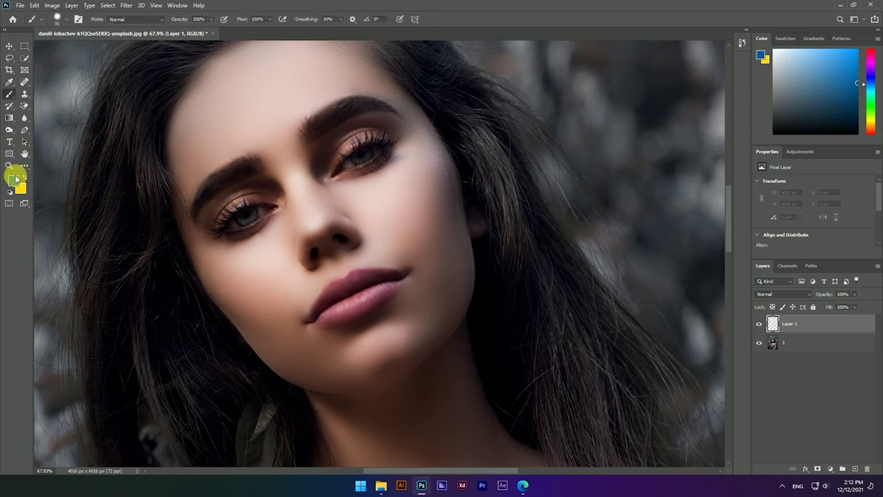
click(15, 185)
click(364, 299)
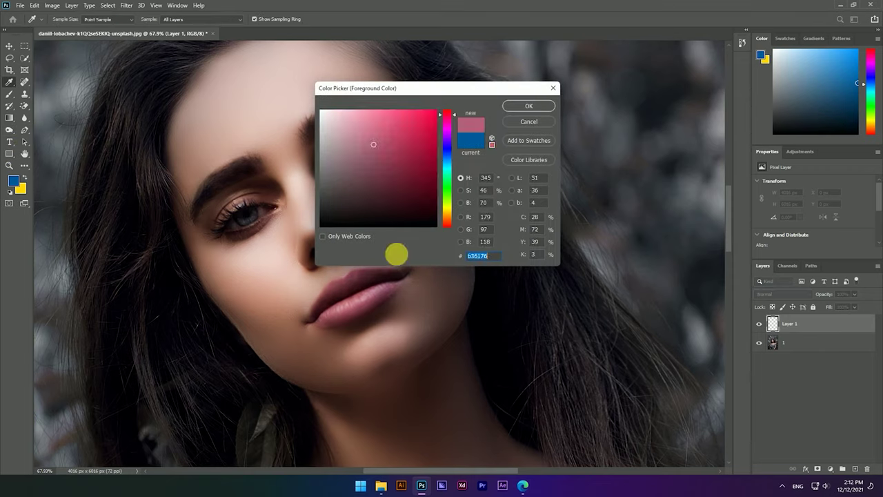
drag(385, 147, 409, 119)
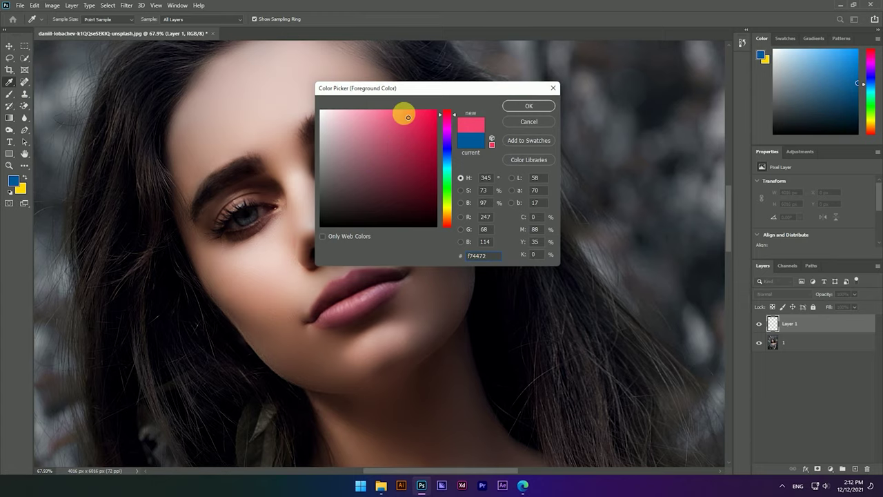
click(528, 107)
- Paint solid pink over the upper and lower lips and both mouth corners on Layer 1
scroll(365, 296, up, 3)
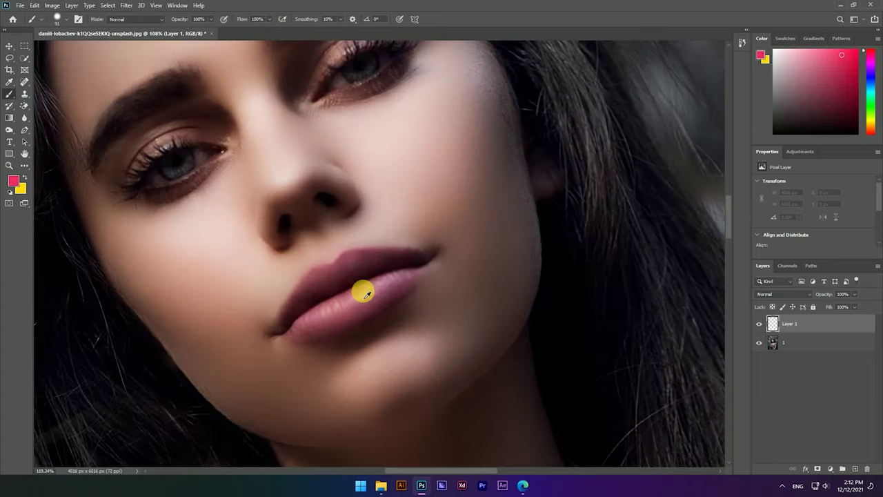
scroll(365, 295, up, 5)
drag(361, 286, 339, 205)
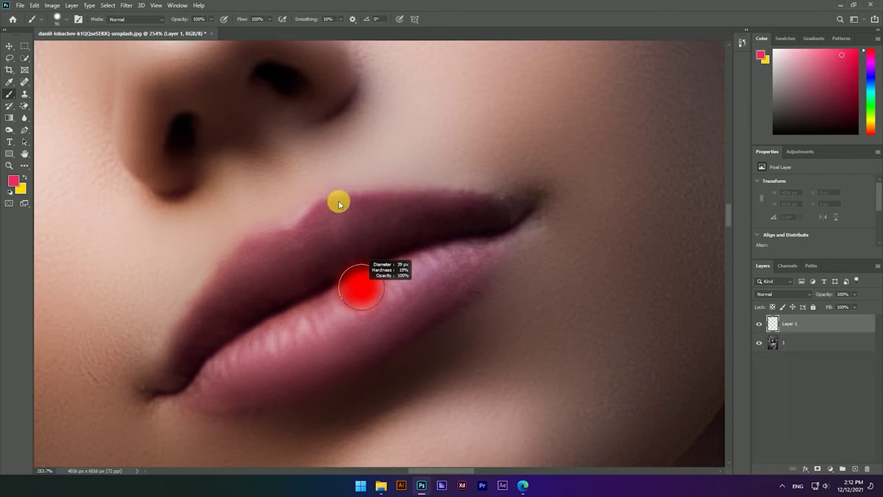
drag(339, 205, 315, 128)
mouse_move(184, 369)
mouse_down()
mouse_move(298, 237)
mouse_move(497, 212)
mouse_up()
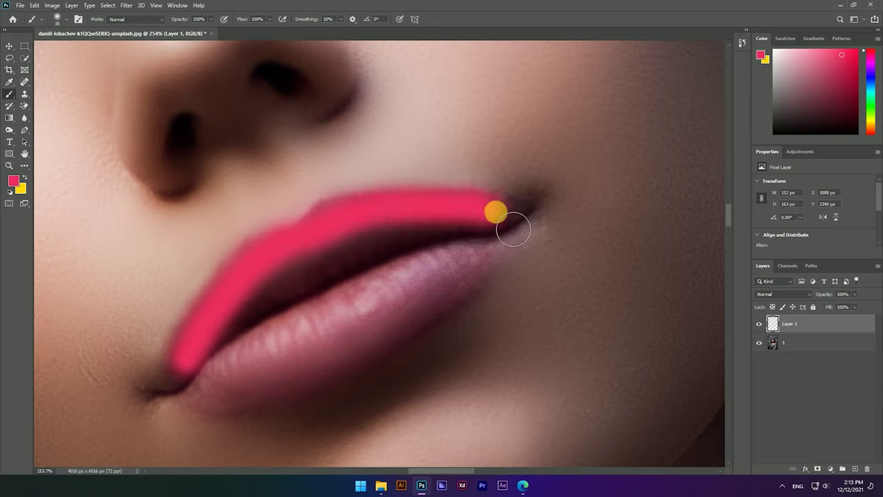
mouse_move(185, 373)
mouse_down()
mouse_move(329, 340)
mouse_move(485, 251)
mouse_move(343, 353)
mouse_move(185, 391)
mouse_move(325, 297)
mouse_move(451, 252)
mouse_move(230, 310)
mouse_move(376, 231)
mouse_move(472, 231)
mouse_move(223, 339)
mouse_move(315, 315)
mouse_move(465, 246)
mouse_move(328, 262)
mouse_move(255, 258)
mouse_move(201, 312)
mouse_move(183, 384)
mouse_move(171, 366)
mouse_move(159, 392)
mouse_move(172, 394)
mouse_up()
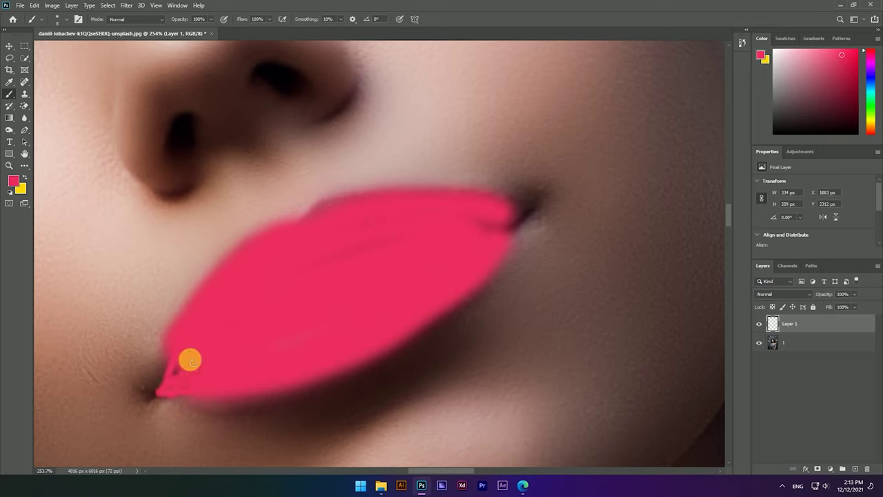
drag(190, 360, 166, 388)
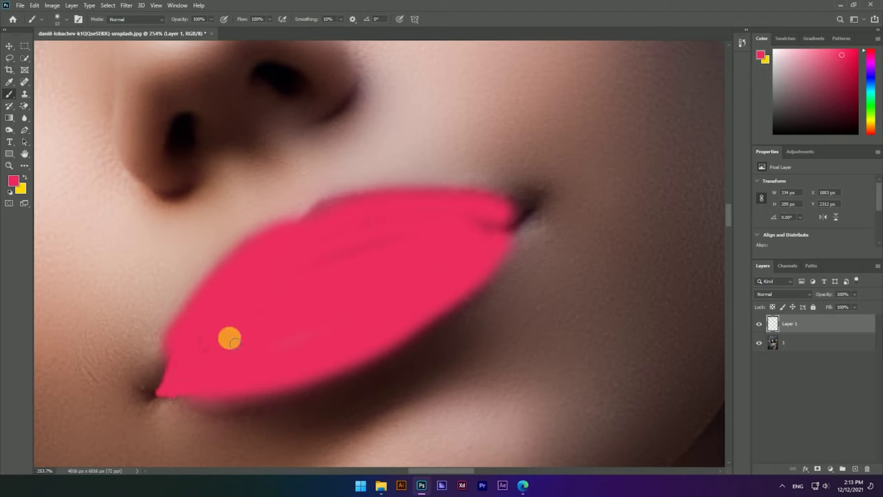
drag(507, 224, 536, 206)
mouse_move(500, 245)
mouse_down()
mouse_move(533, 199)
mouse_move(445, 247)
mouse_up()
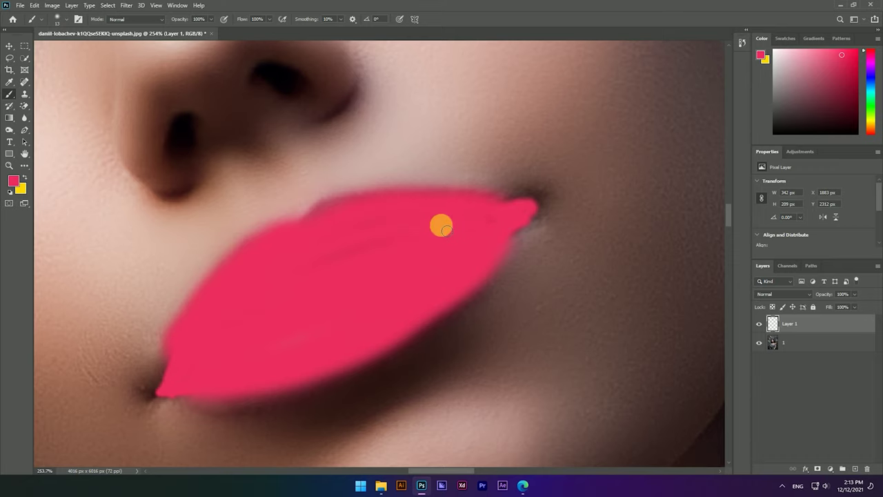
- Zoom out to check the pink lips and preview blend modes for Layer 1
alt+scroll(356, 261, down, 3)
scroll(357, 260, down, 3)
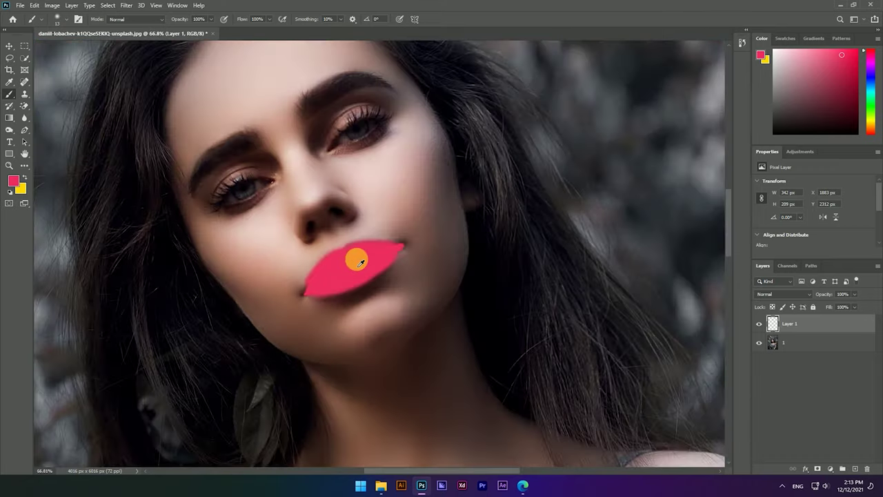
scroll(345, 259, down, 1)
scroll(345, 256, up, 2)
click(780, 295)
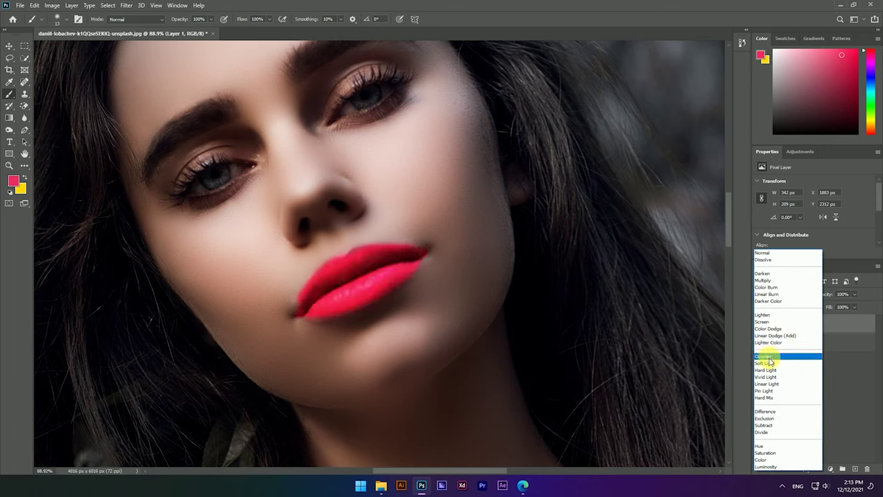
- Blend the lip layer in Soft Light at 54% opacity and toggle it to compare
click(762, 363)
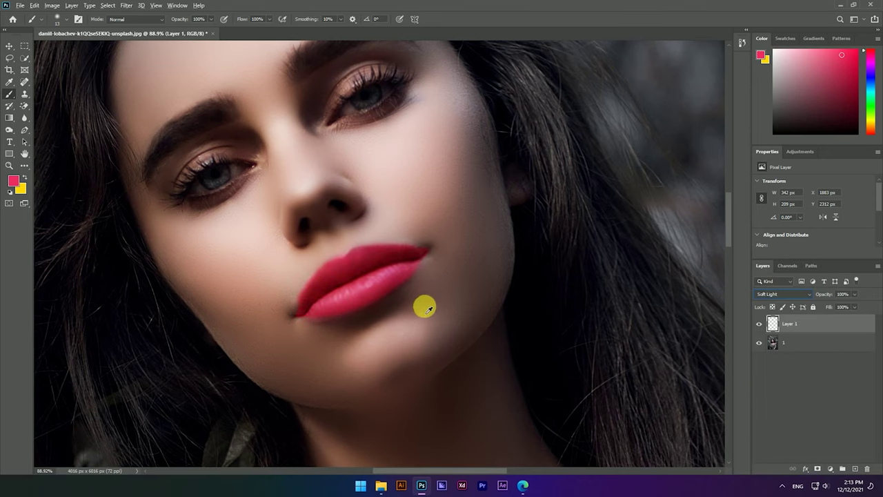
click(8, 47)
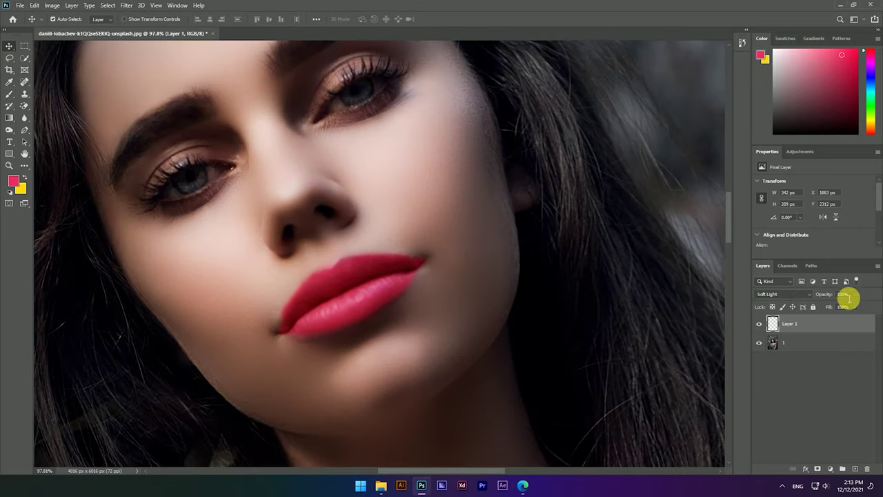
click(854, 296)
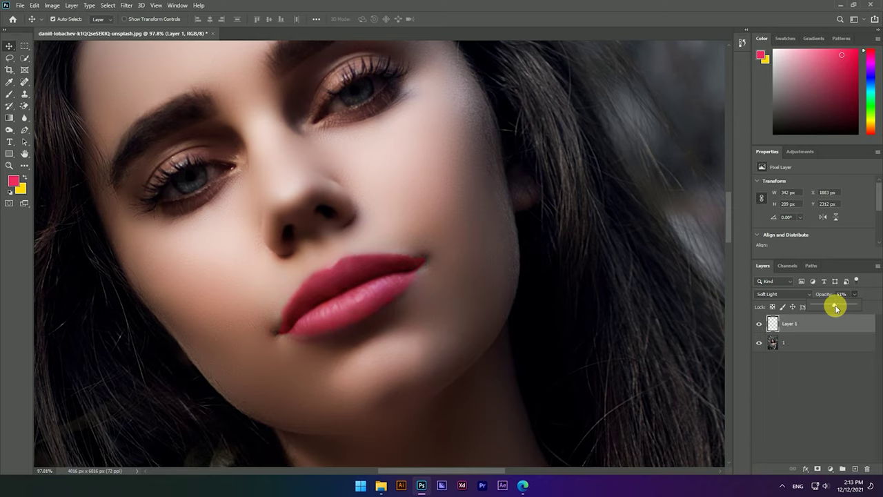
drag(836, 308, 832, 310)
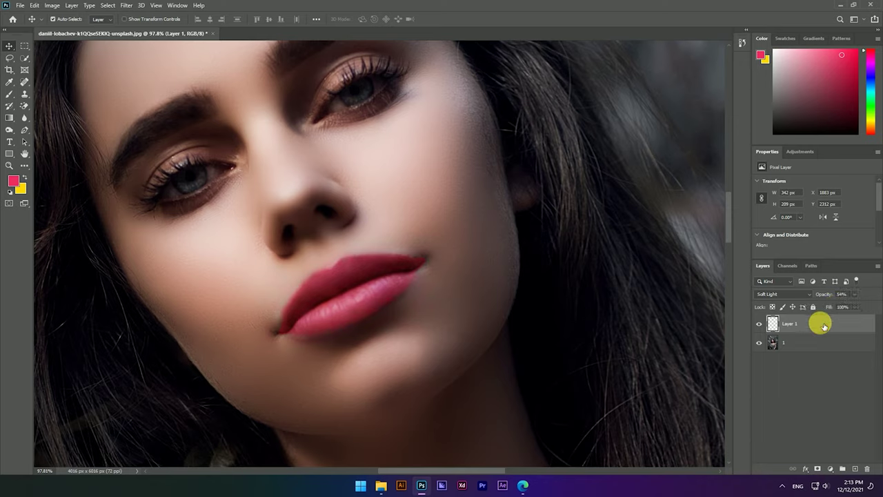
click(760, 325)
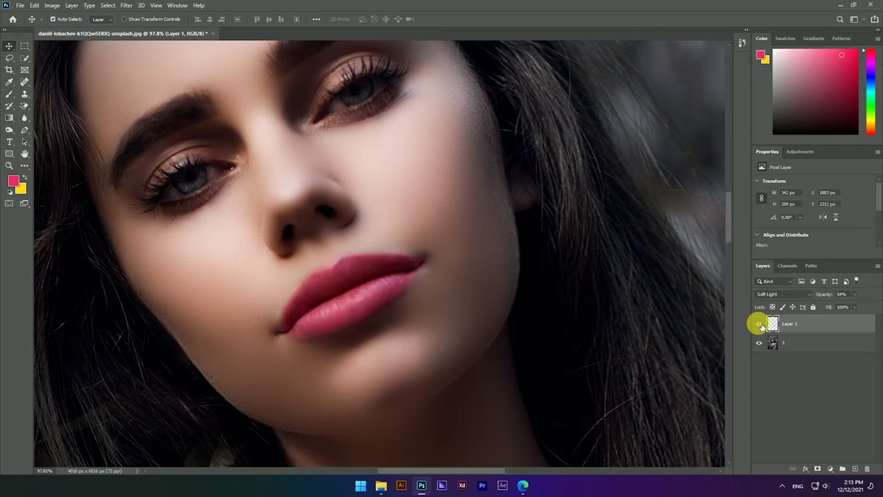
click(759, 324)
- Zoom around to inspect the lip tint, then select the original photo layer 1
scroll(350, 256, down, 2)
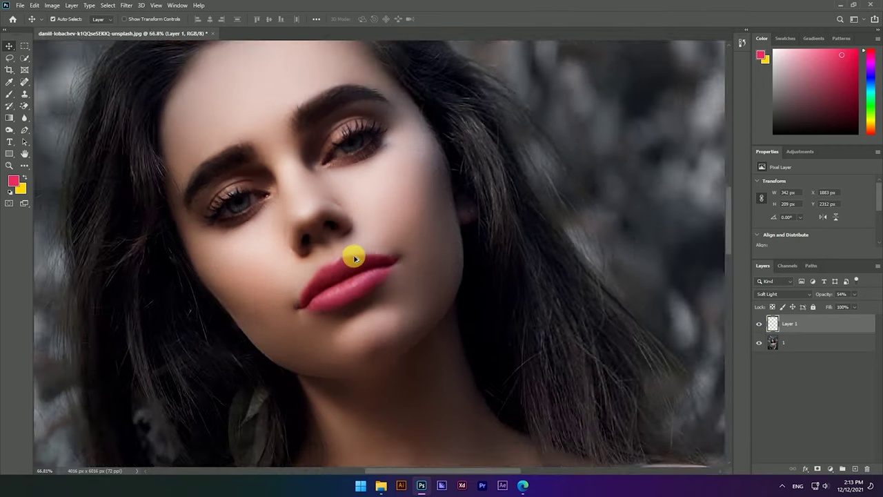
scroll(359, 256, down, 2)
scroll(360, 254, up, 1)
scroll(360, 254, up, 3)
scroll(361, 250, up, 2)
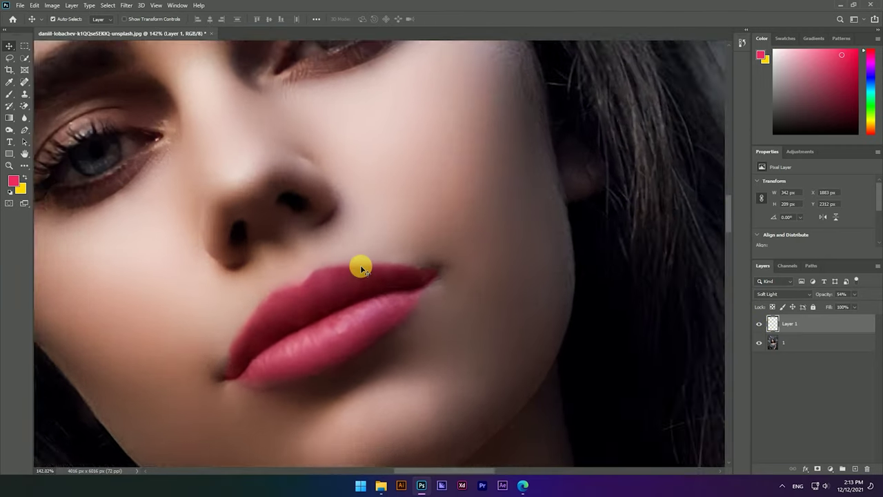
scroll(361, 264, up, 2)
scroll(379, 274, down, 2)
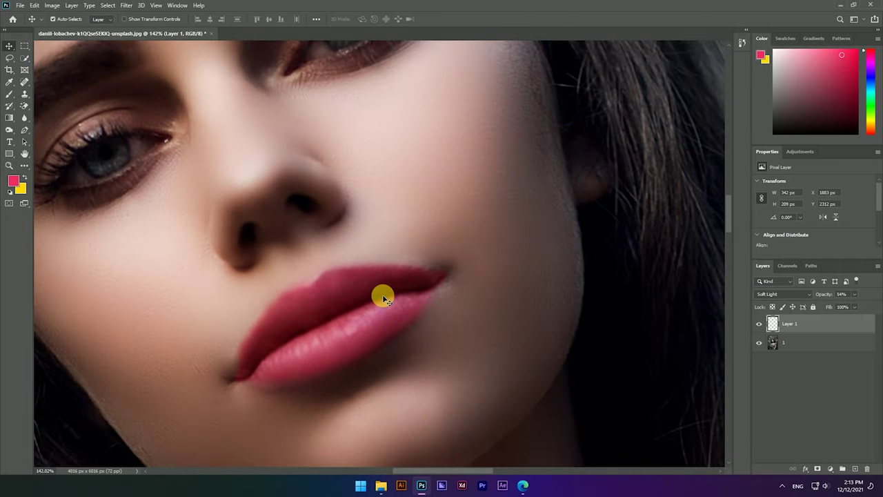
scroll(383, 293, down, 2)
scroll(380, 269, down, 2)
scroll(376, 270, down, 2)
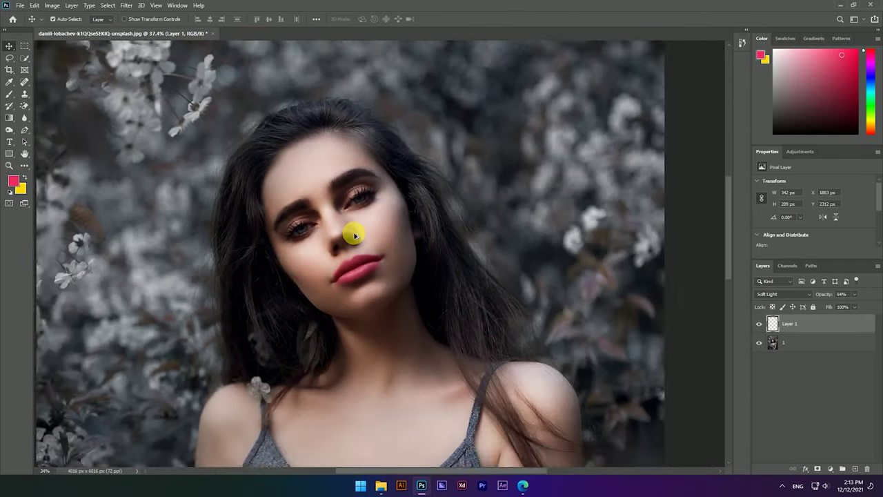
scroll(352, 238, down, 1)
scroll(355, 254, up, 2)
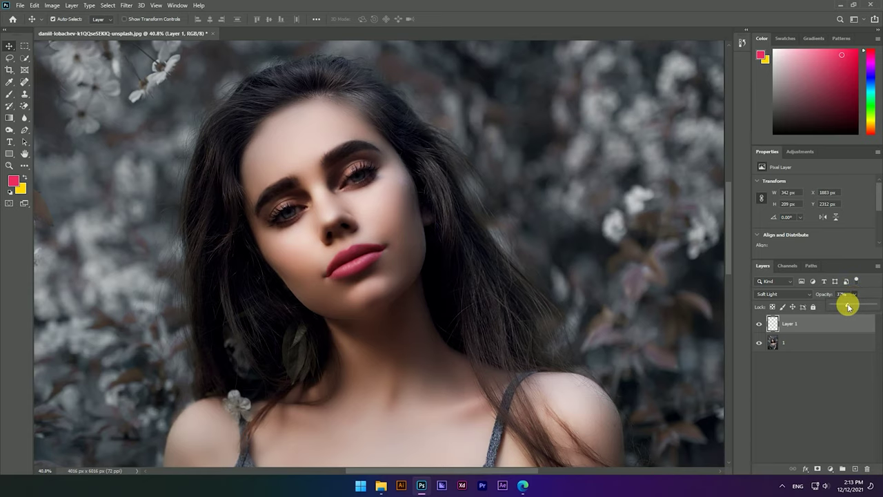
click(844, 344)
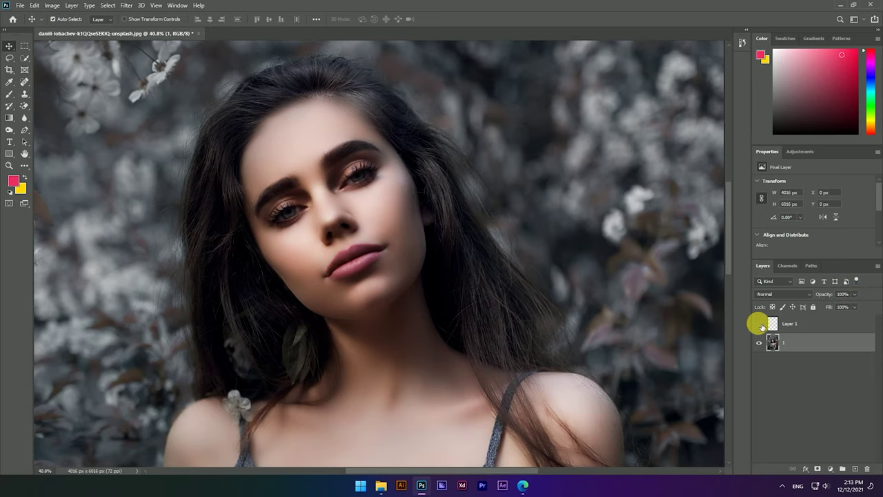
scroll(331, 174, down, 2)
scroll(331, 176, down, 1)
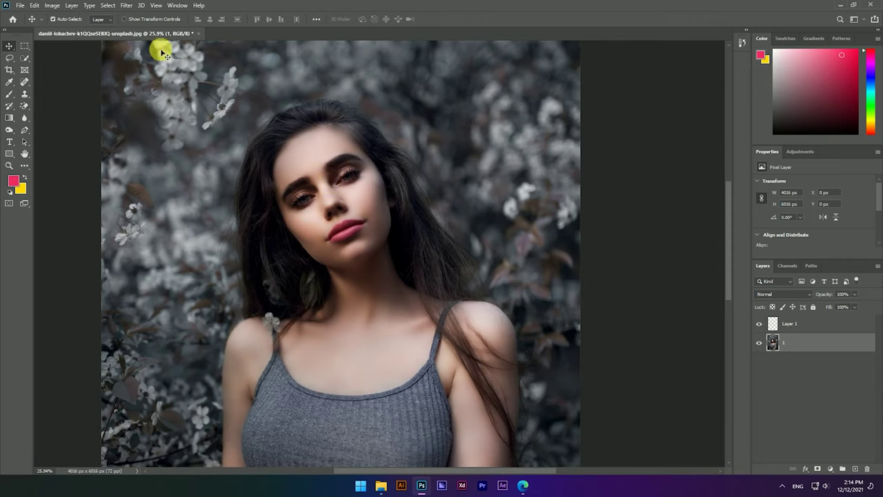
click(127, 6)
mouse_move(142, 202)
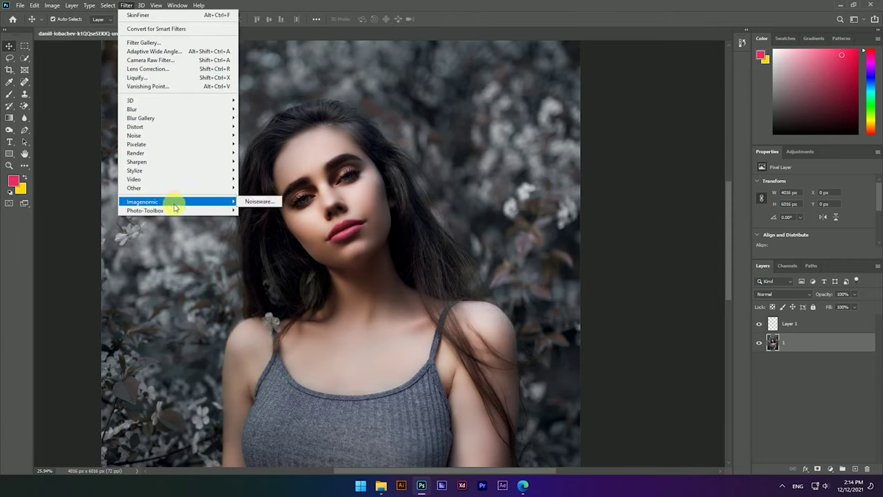
- Apply Noiseware to layer 1 with Color noise level +3 and Sharpening 5
click(253, 202)
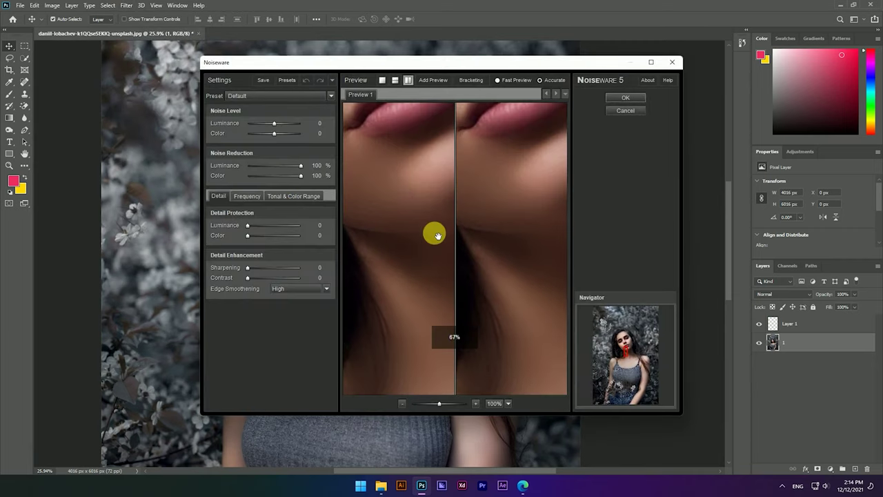
mouse_move(431, 221)
mouse_down()
mouse_move(419, 220)
mouse_move(463, 252)
mouse_up()
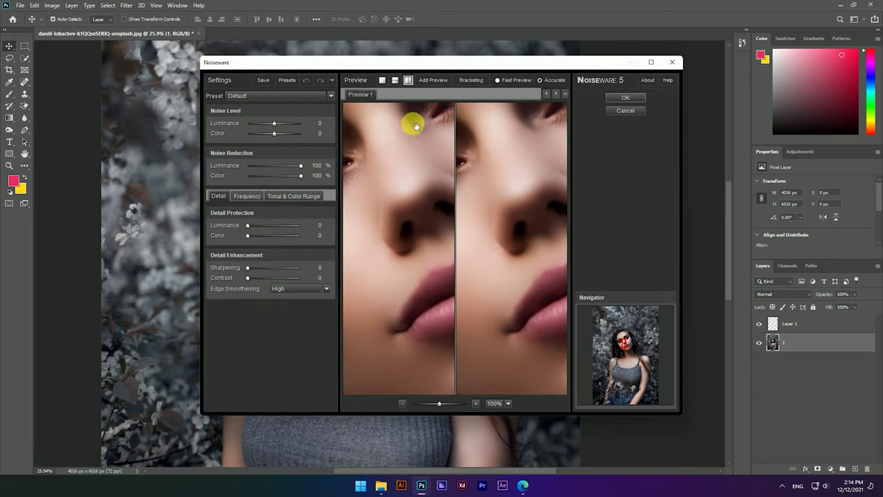
click(377, 80)
drag(441, 197, 451, 227)
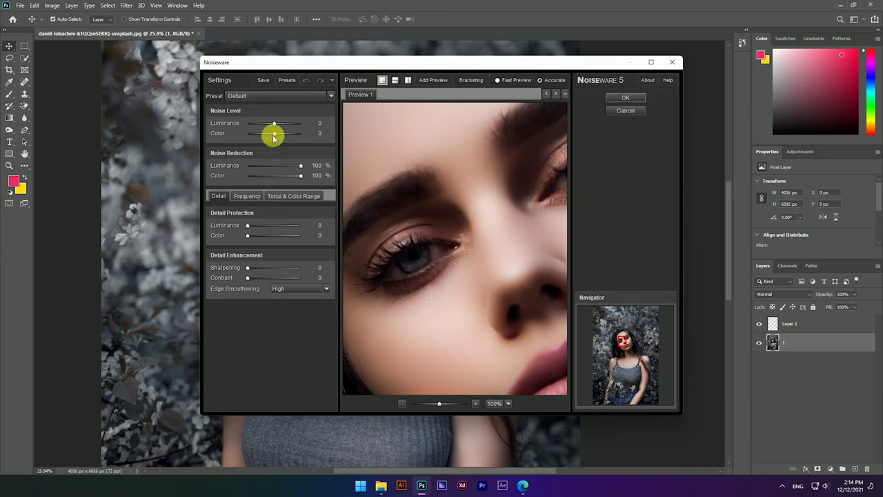
drag(274, 133, 276, 137)
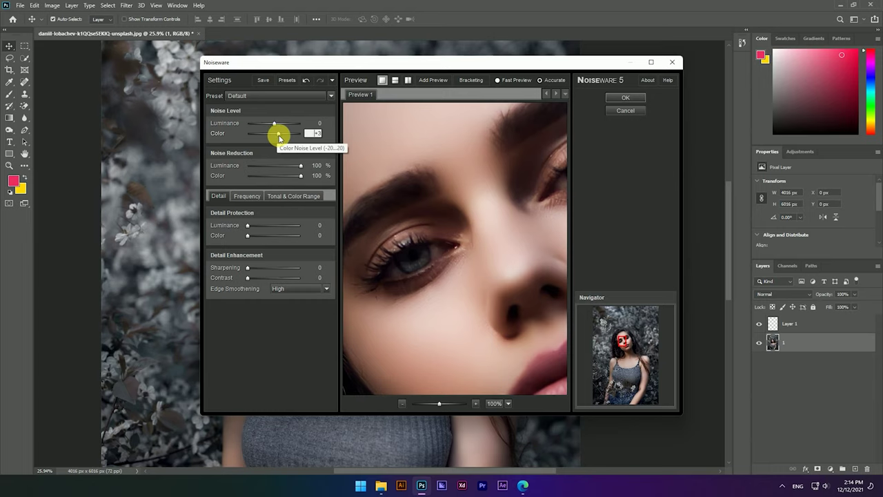
drag(249, 268, 256, 269)
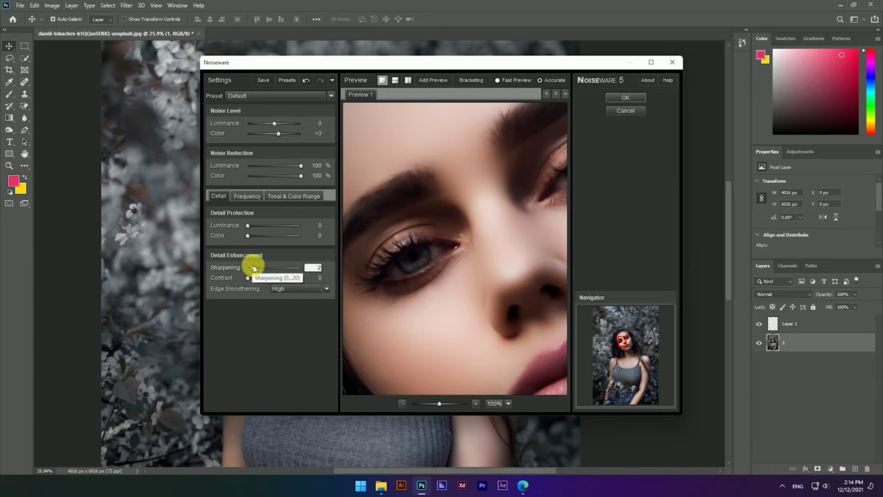
drag(256, 269, 259, 270)
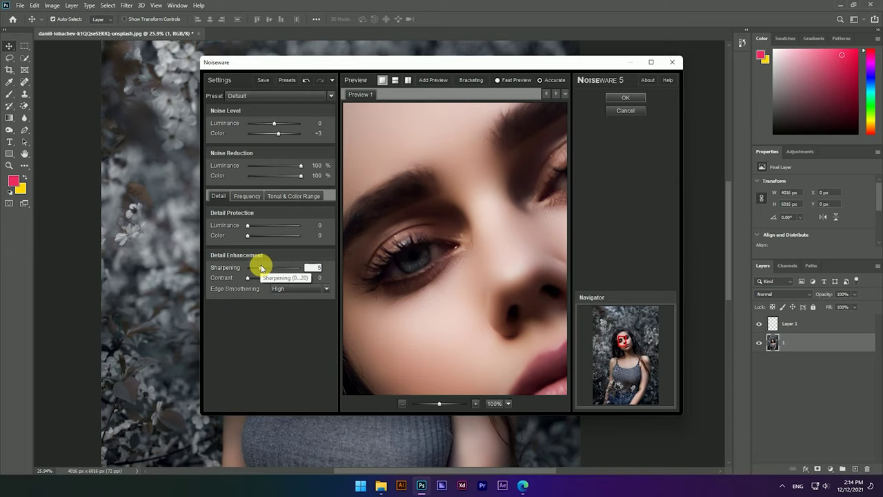
mouse_move(492, 282)
mouse_down()
mouse_move(408, 251)
mouse_move(506, 319)
mouse_move(437, 246)
mouse_move(501, 237)
mouse_up()
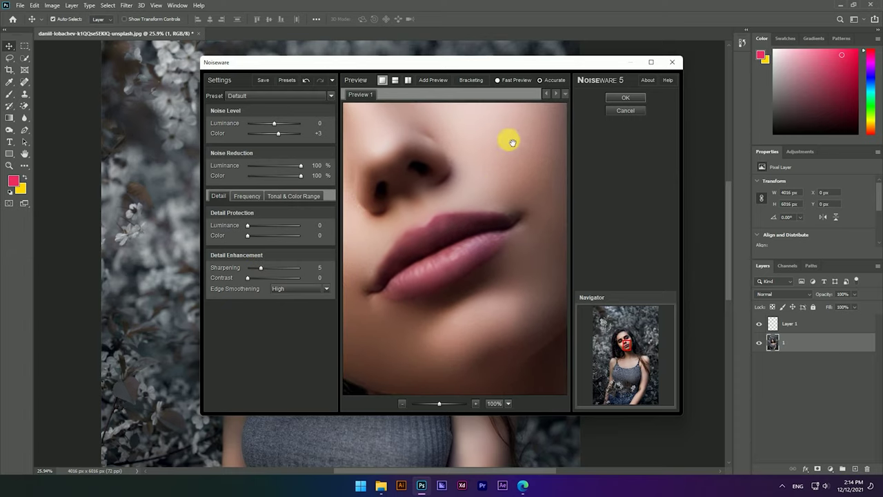
click(633, 99)
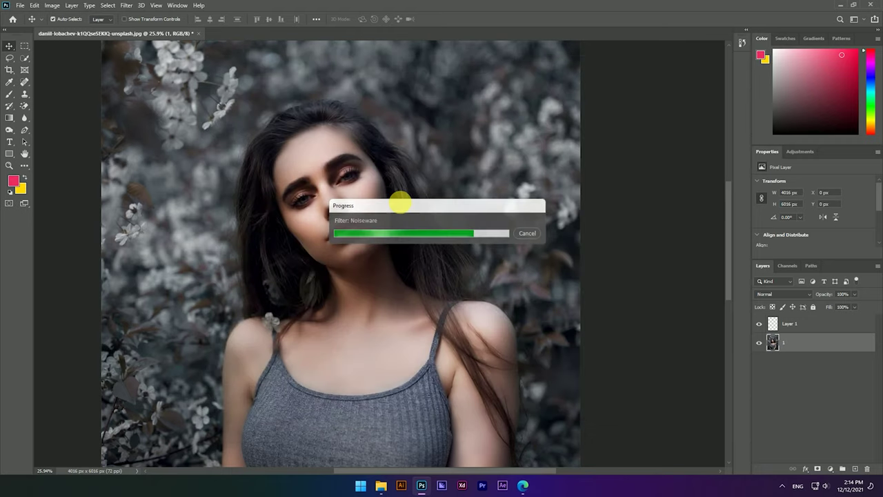
- Zoom into the noise-reduced face to inspect the skin, then zoom back out
scroll(329, 171, up, 2)
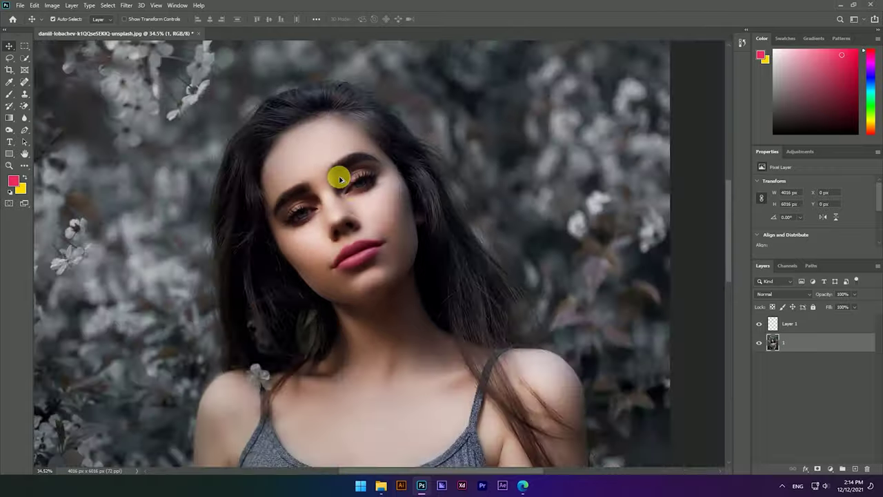
scroll(340, 179, up, 2)
scroll(368, 241, up, 2)
scroll(341, 250, up, 1)
scroll(389, 215, up, 1)
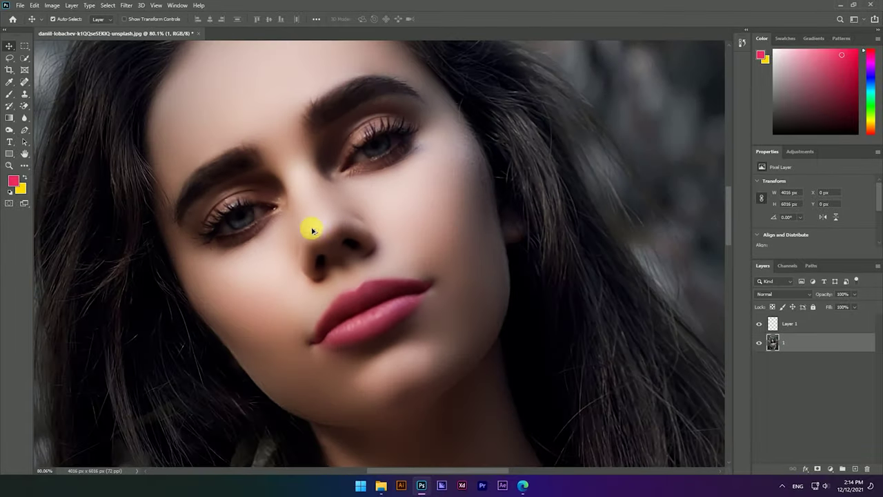
scroll(198, 163, up, 2)
scroll(201, 170, up, 3)
scroll(252, 221, down, 3)
scroll(276, 243, down, 3)
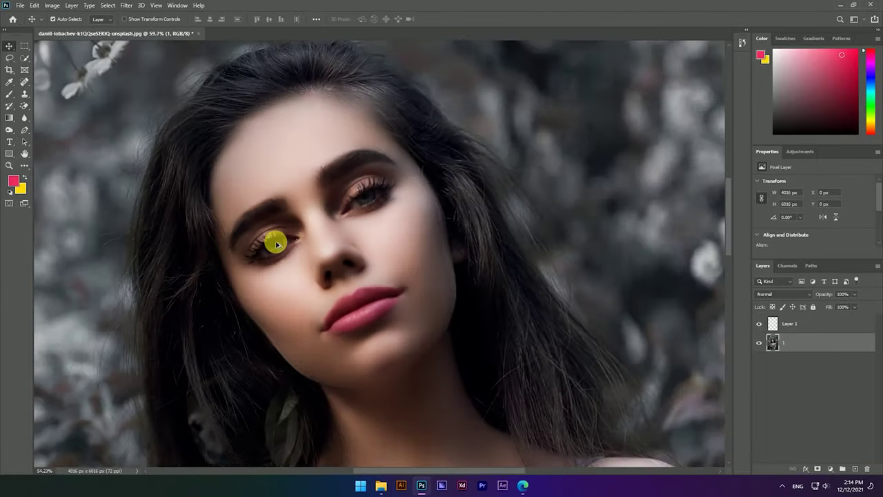
scroll(317, 224, down, 1)
scroll(400, 203, up, 3)
scroll(421, 204, up, 2)
scroll(442, 203, down, 2)
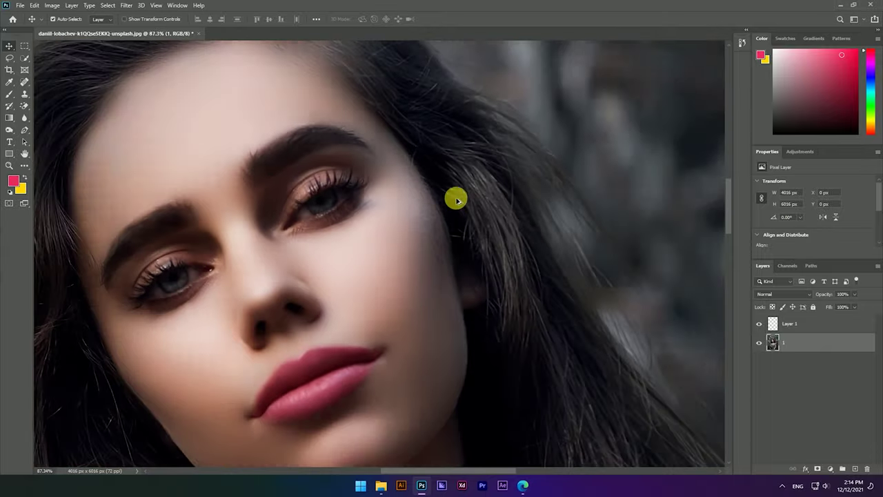
scroll(414, 186, down, 3)
scroll(381, 240, down, 1)
scroll(428, 251, up, 1)
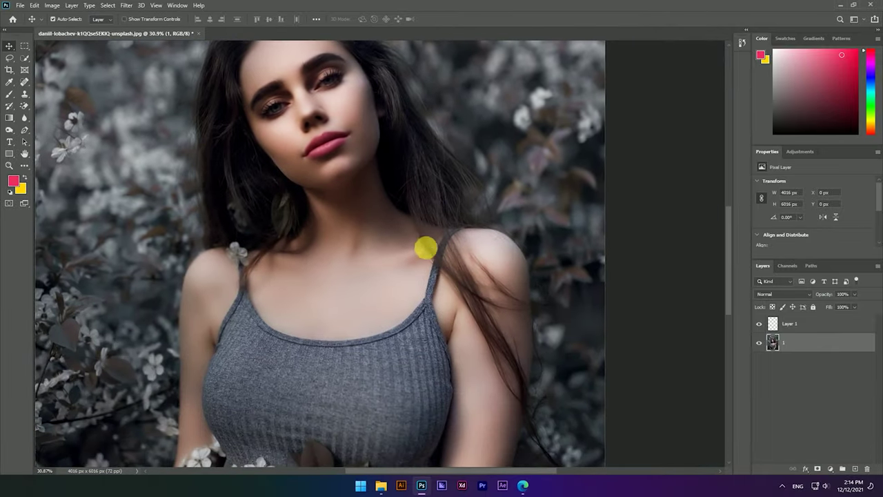
scroll(314, 178, down, 1)
scroll(315, 178, down, 1)
click(126, 6)
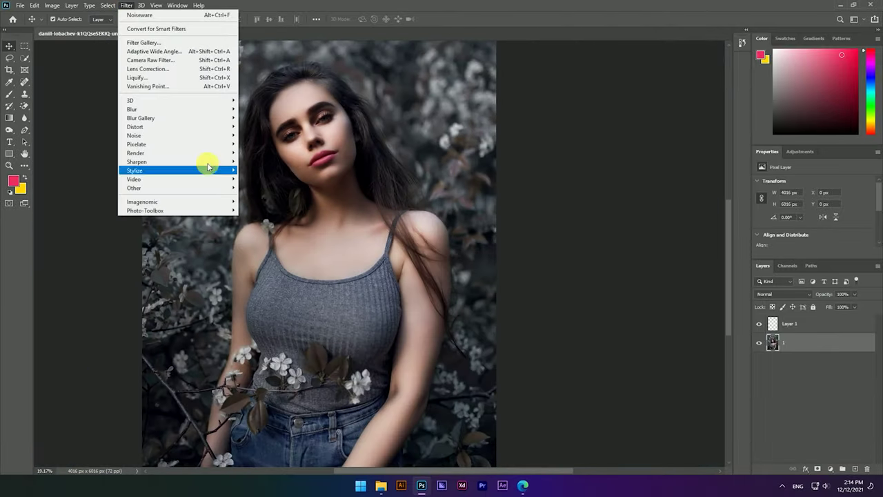
- In Camera Raw, set Temperature +2, Tint -8, Contrast +3, Texture +5, Vibrance +17, Saturation +13
click(156, 61)
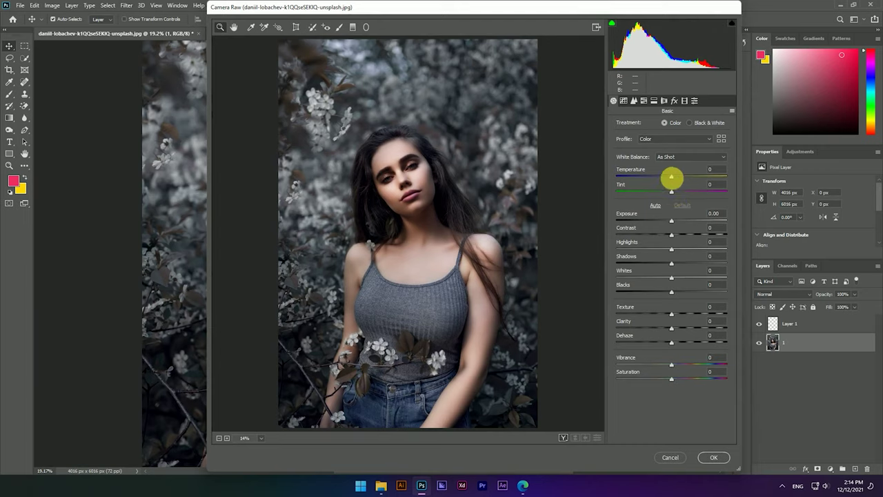
drag(673, 178, 678, 178)
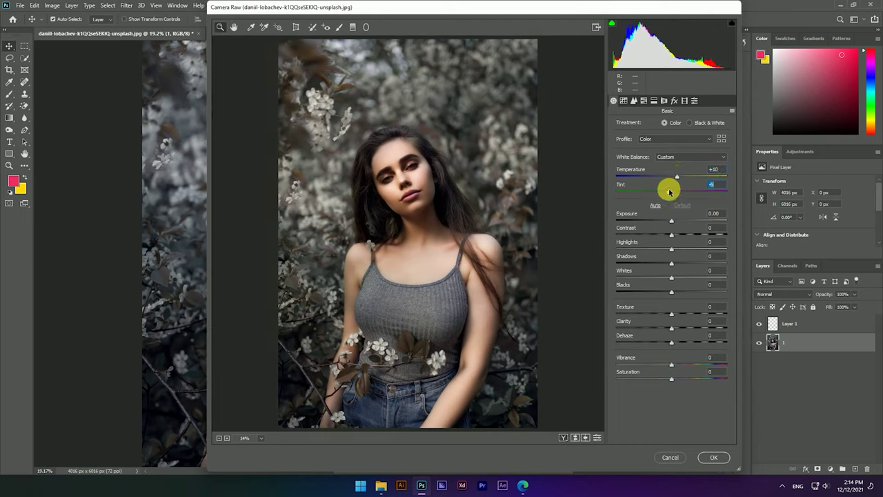
drag(677, 180, 674, 180)
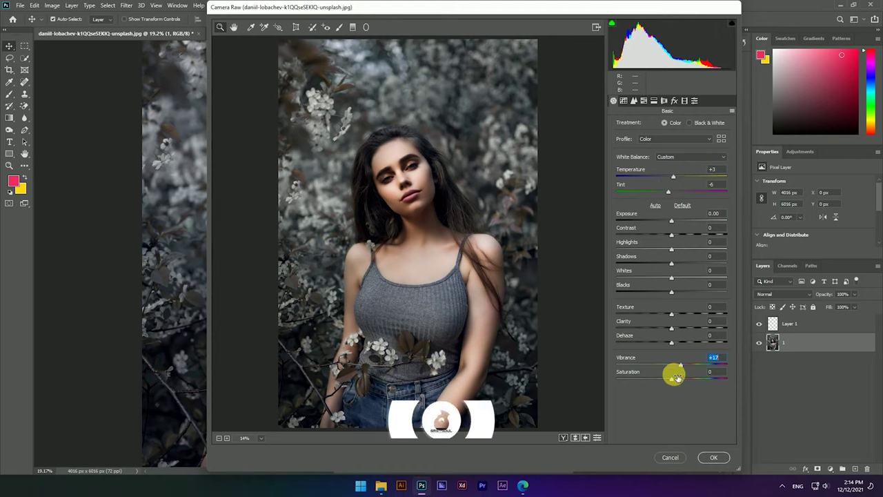
drag(674, 374, 679, 374)
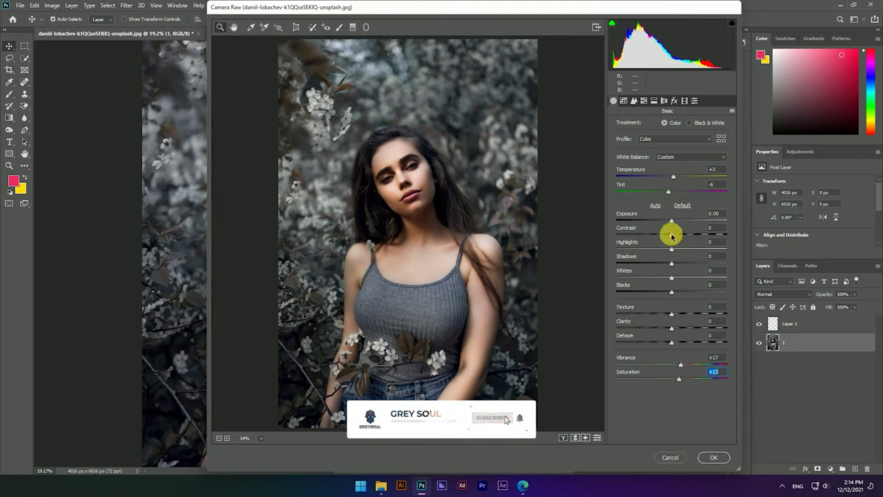
drag(677, 236, 672, 245)
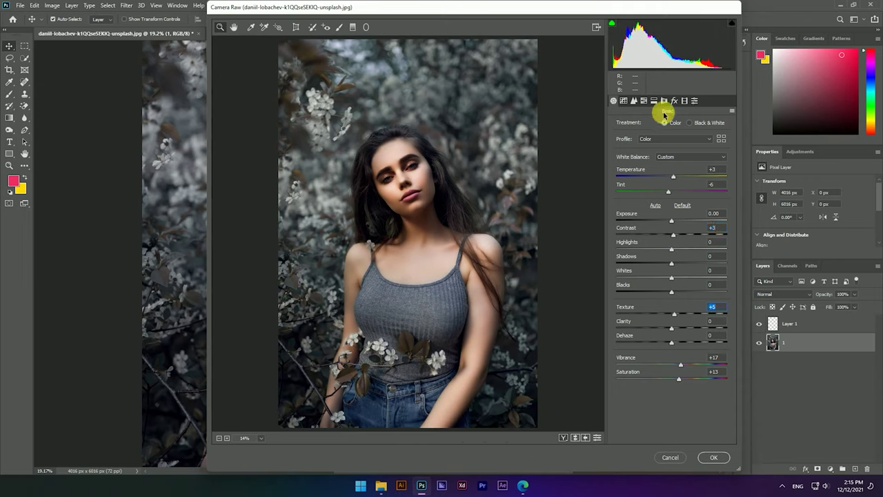
drag(668, 195, 663, 195)
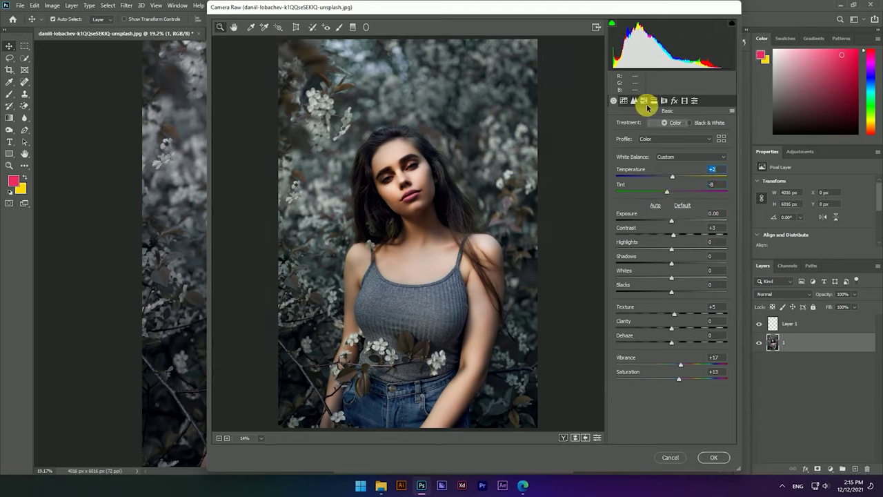
click(674, 102)
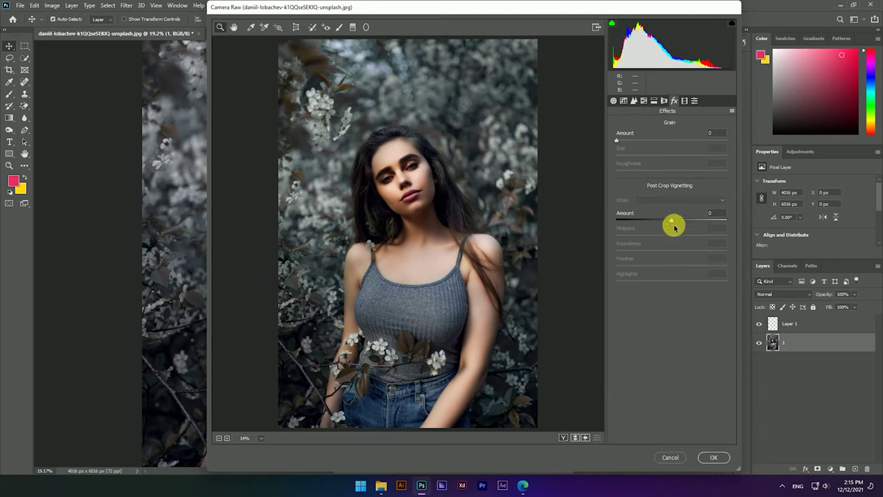
- Add a -52 post-crop vignette and set calibration Red Primary hue -23 and Blue Primary hue -50
drag(671, 221, 648, 222)
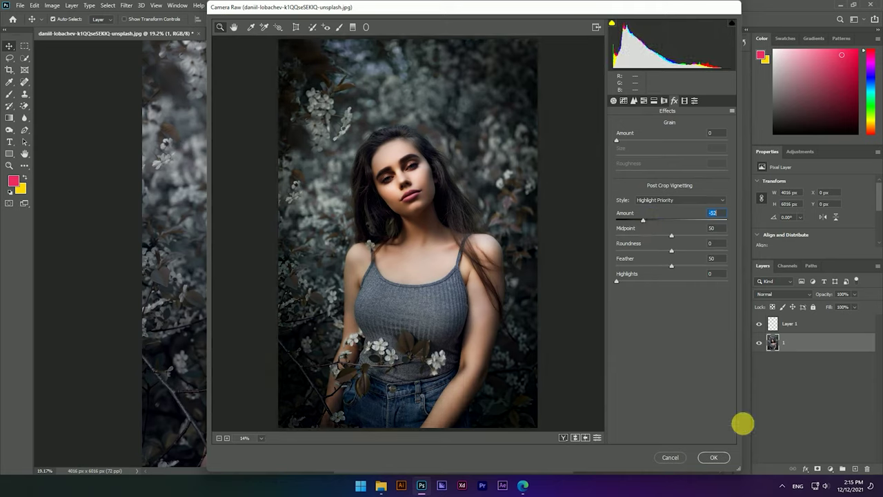
click(684, 102)
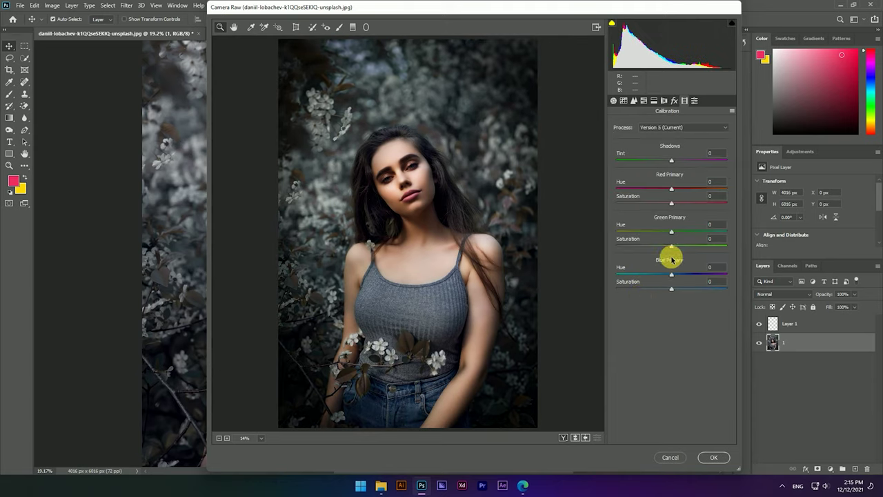
drag(671, 274, 646, 273)
click(672, 189)
click(647, 273)
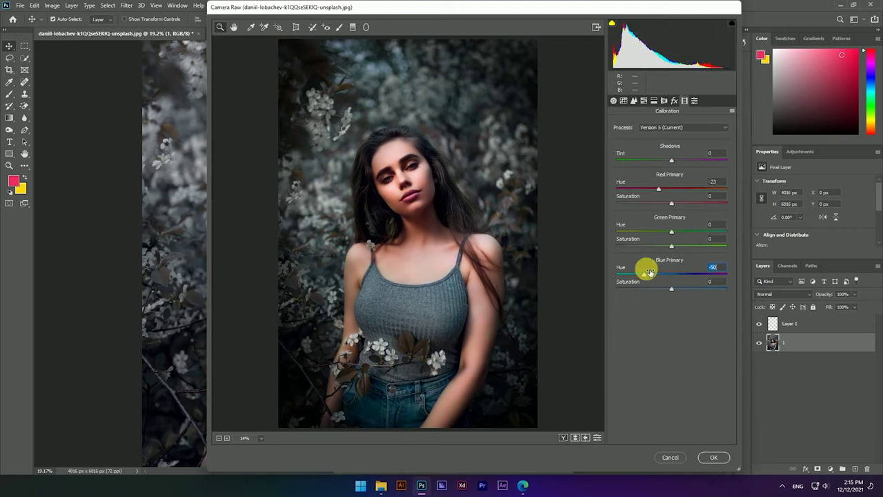
click(613, 101)
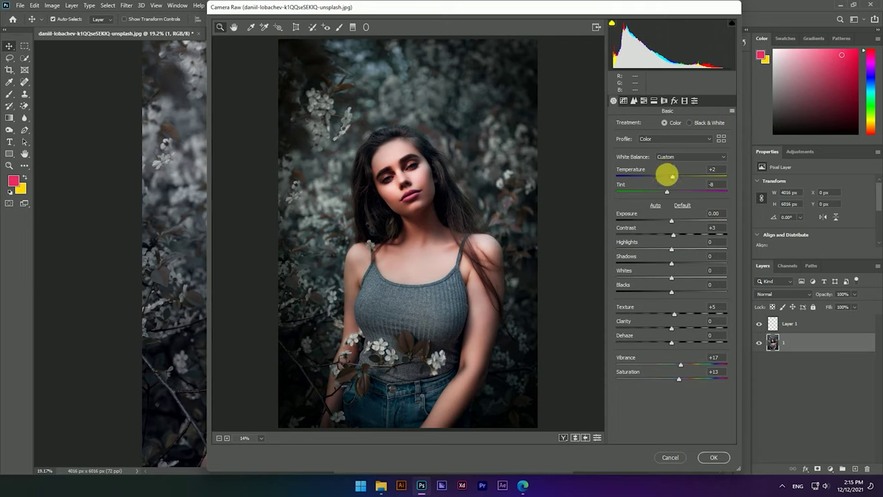
- Cool the white balance to Temperature -18 with a slight tint shift toward green
click(659, 177)
drag(659, 177, 665, 177)
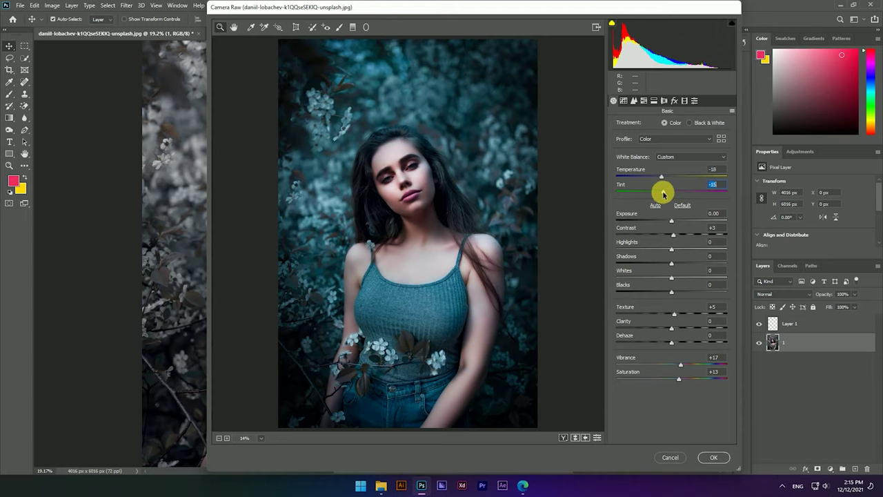
drag(672, 194, 669, 194)
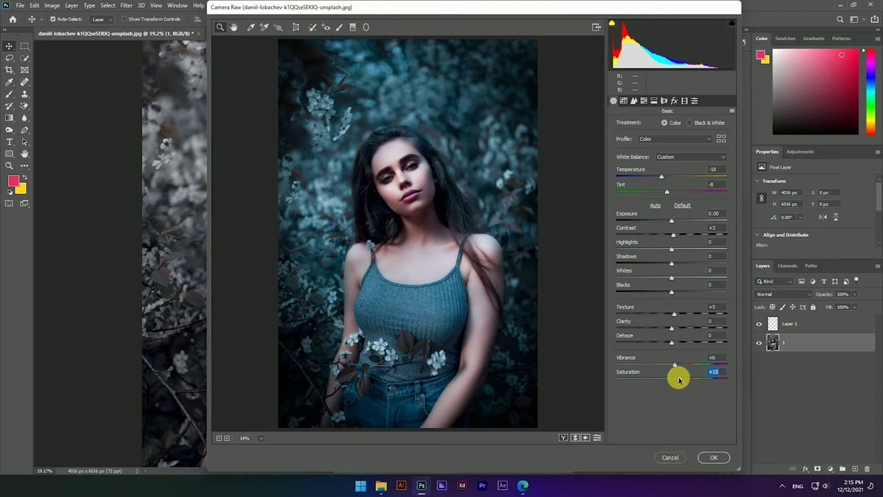
- Zoom the Camera Raw preview in on the portrait's face
click(428, 187)
click(378, 242)
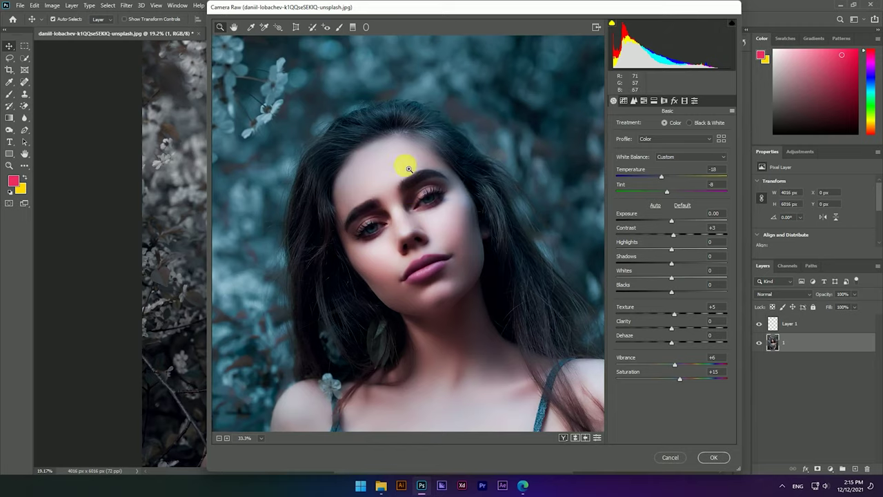
scroll(410, 168, down, 3)
scroll(409, 165, down, 3)
scroll(409, 162, down, 3)
scroll(409, 157, down, 3)
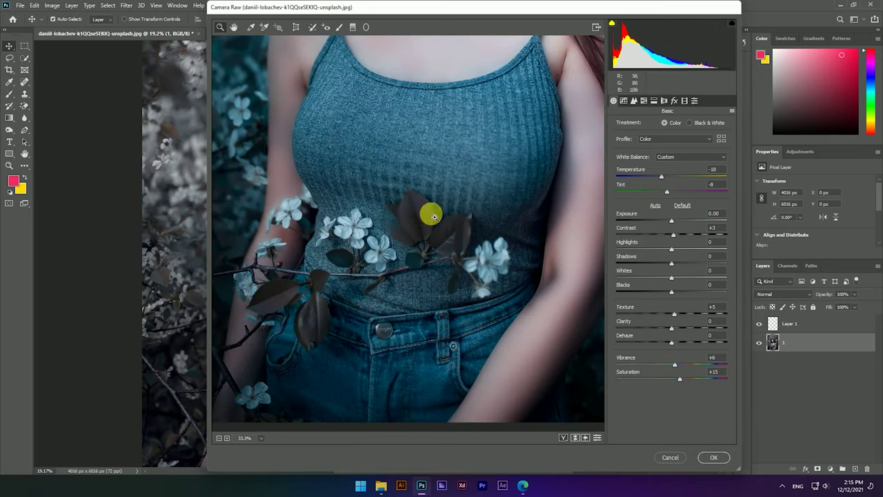
click(624, 100)
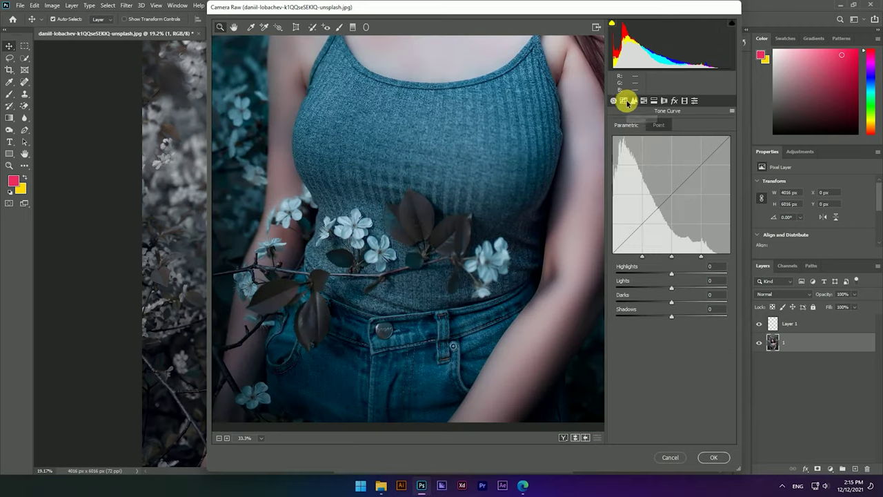
- Set the parametric tone curve to Lights -22, Darks +4 and Shadows -13
scroll(475, 252, up, 5)
scroll(457, 232, up, 1)
scroll(463, 234, down, 1)
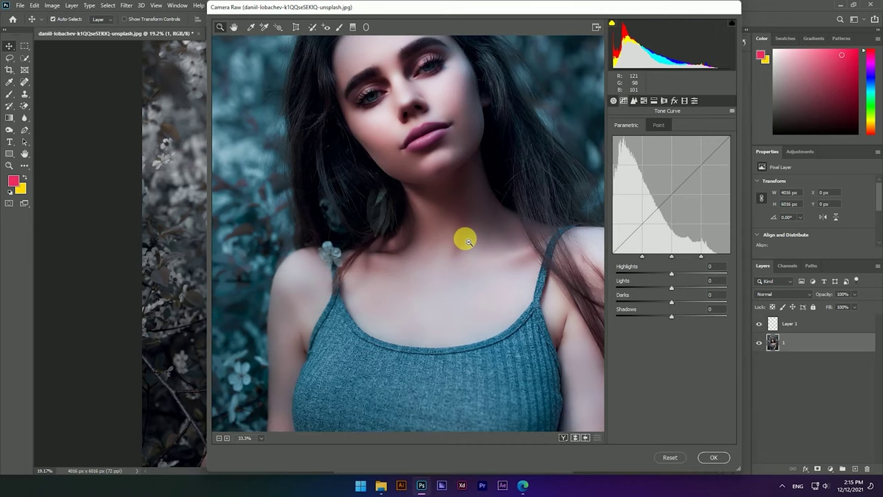
alt+click(465, 239)
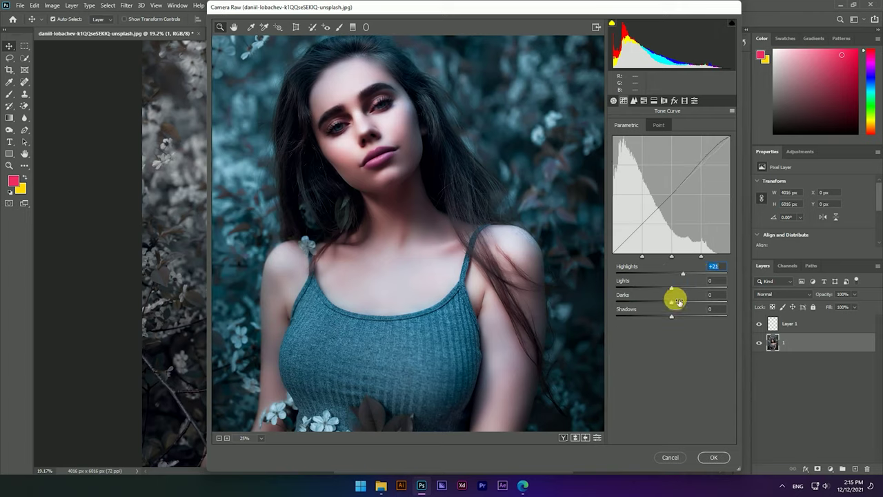
drag(673, 290, 669, 291)
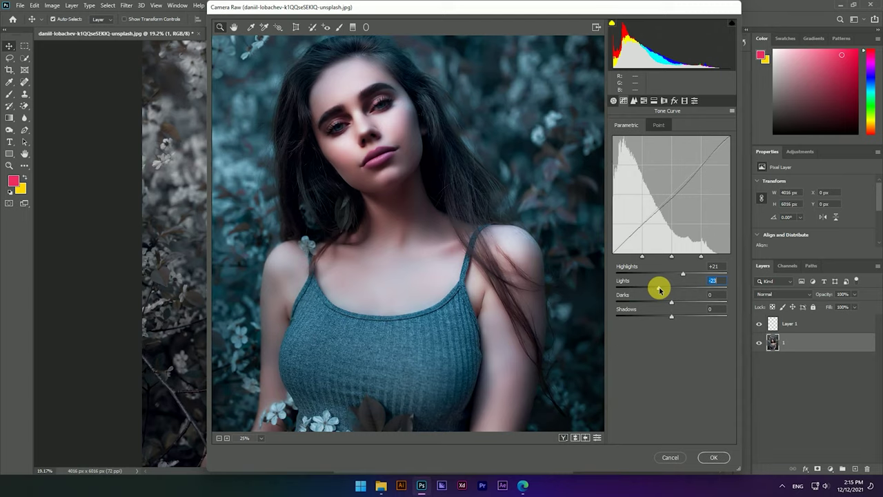
drag(670, 305, 677, 304)
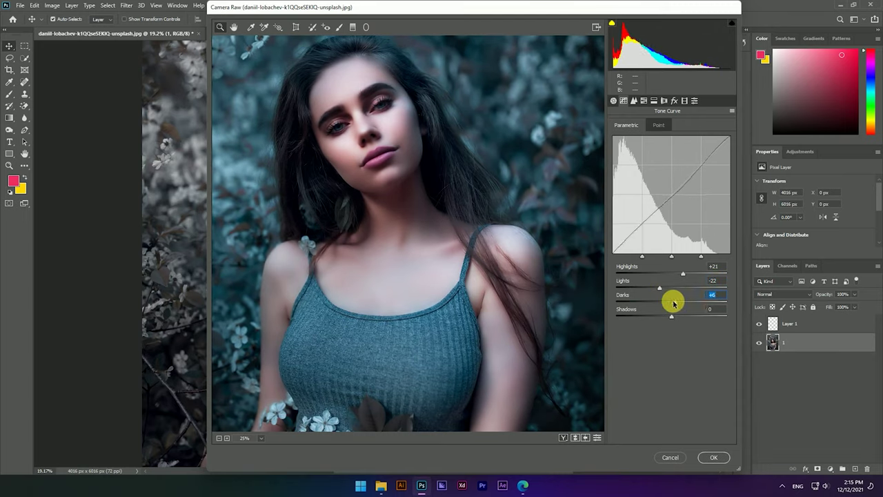
drag(673, 319, 661, 319)
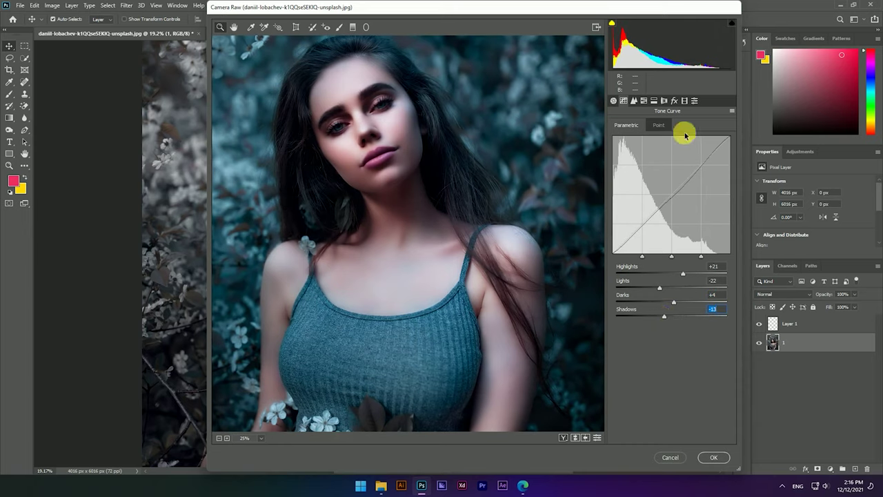
click(664, 101)
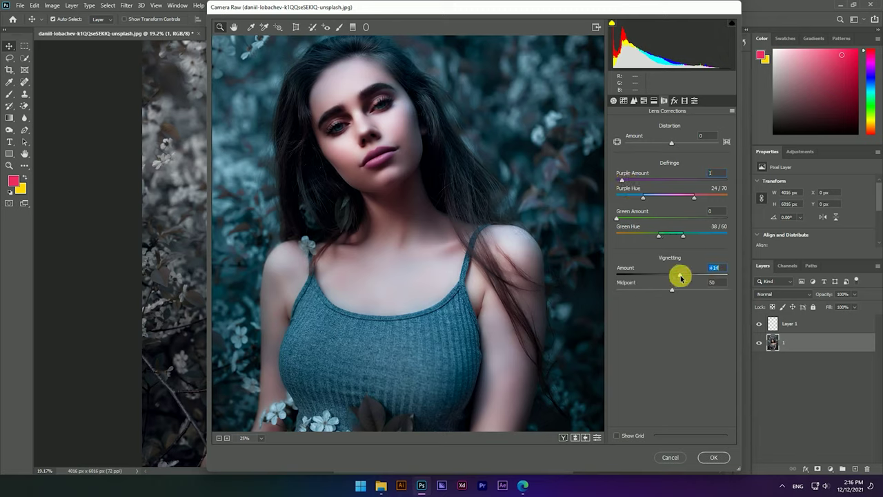
- Shift the Red and Blue Primary hues to -35 and apply the Camera Raw grade
alt+click(493, 241)
click(685, 102)
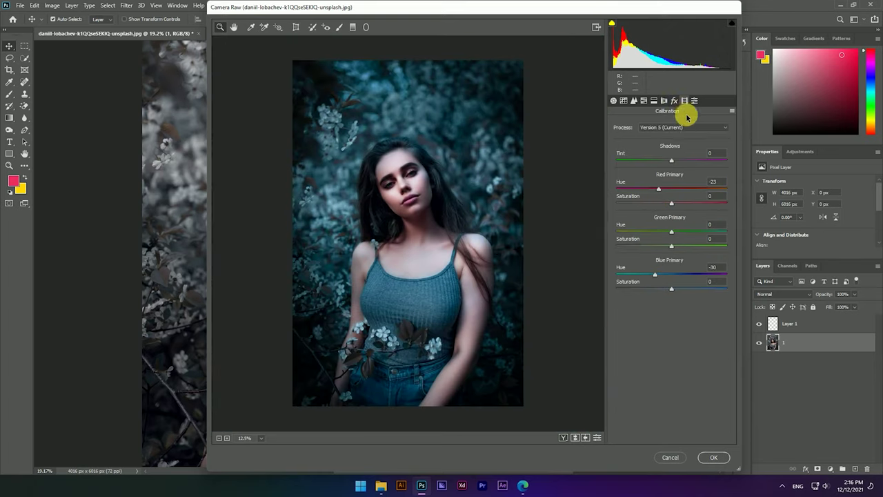
click(656, 275)
drag(652, 274, 675, 288)
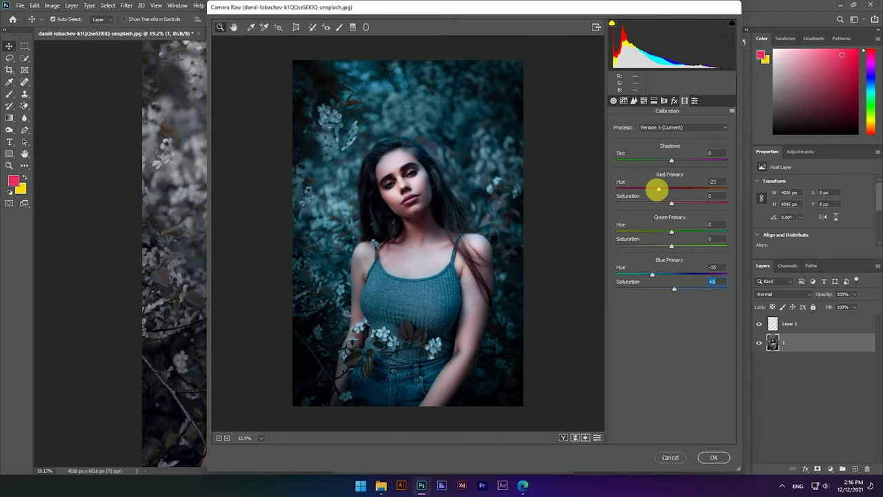
click(715, 457)
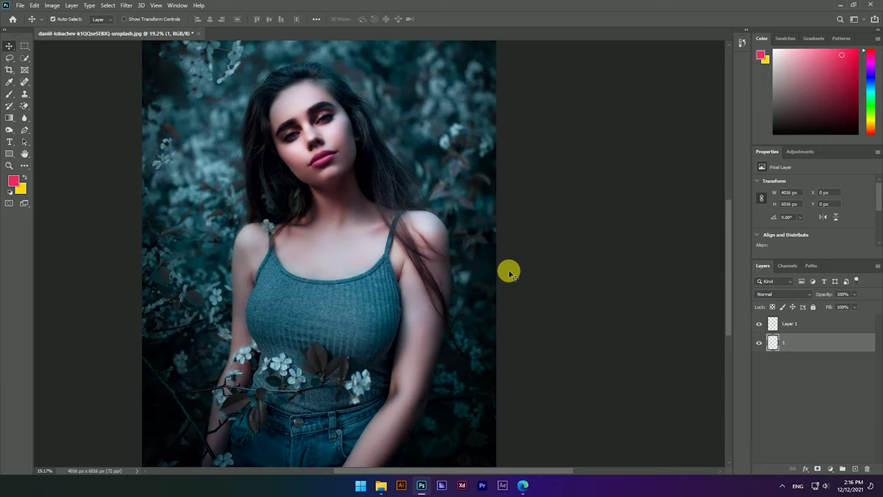
scroll(509, 273, down, 2)
scroll(497, 237, down, 2)
scroll(461, 235, up, 4)
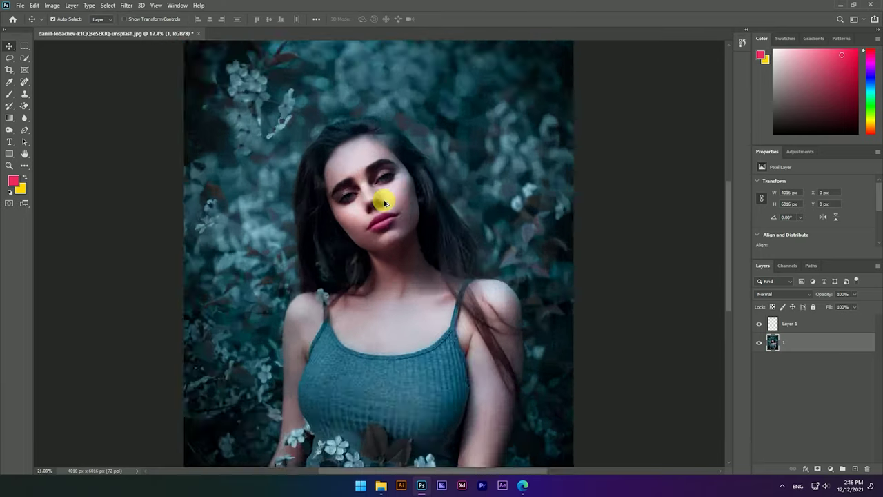
scroll(380, 198, up, 3)
scroll(414, 245, down, 2)
scroll(410, 164, down, 1)
scroll(402, 182, down, 1)
scroll(402, 183, up, 2)
scroll(400, 181, down, 1)
scroll(346, 153, up, 1)
scroll(349, 154, up, 1)
scroll(367, 166, down, 1)
scroll(366, 152, down, 1)
scroll(361, 140, down, 1)
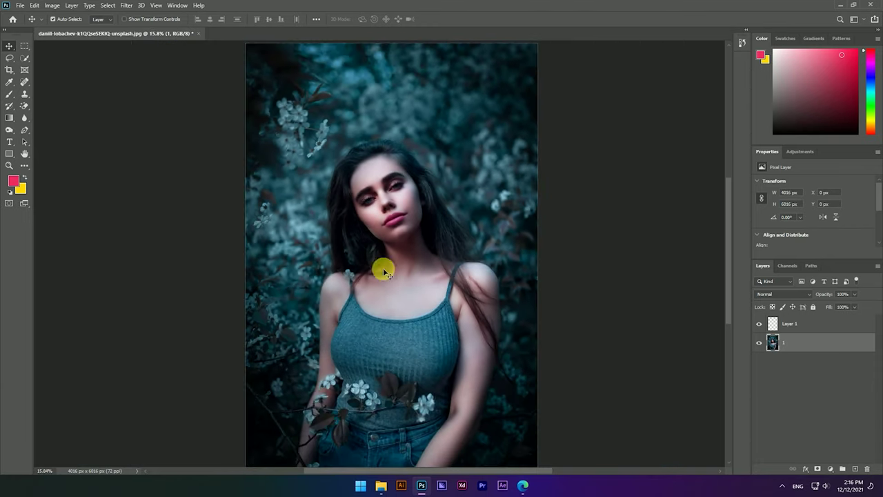
scroll(387, 262, down, 1)
scroll(359, 201, up, 2)
scroll(334, 221, up, 1)
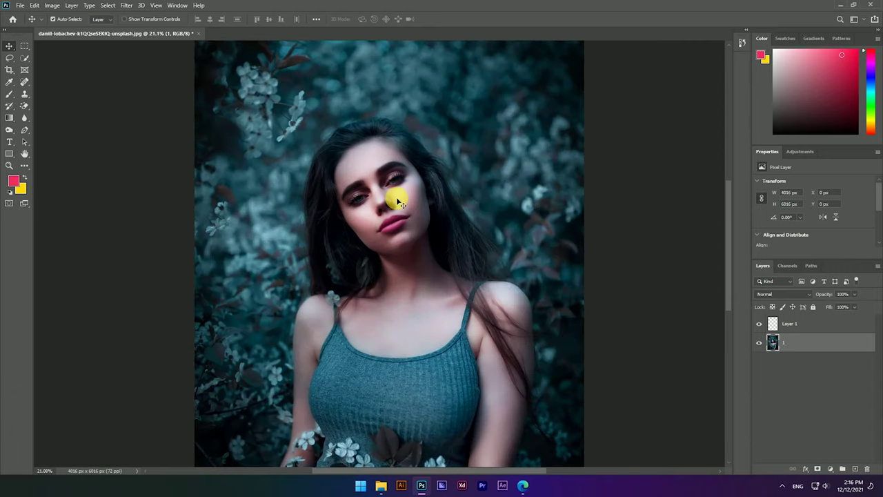
scroll(351, 166, down, 1)
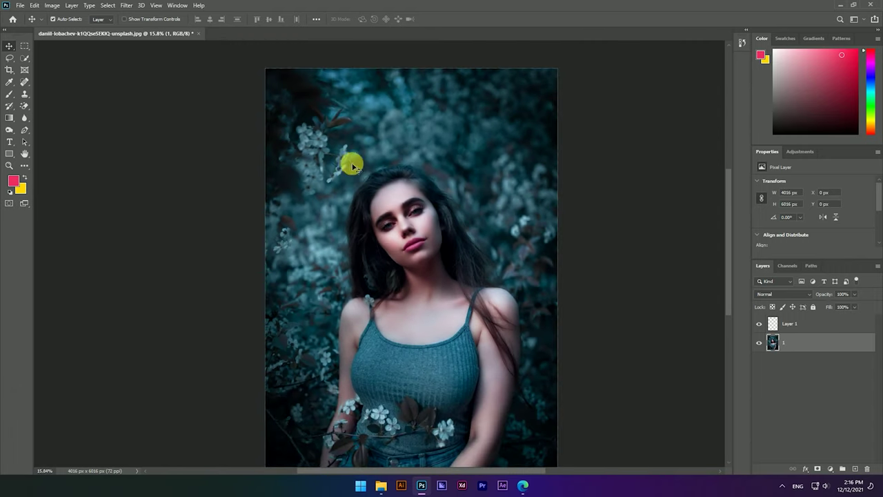
drag(456, 109, 445, 105)
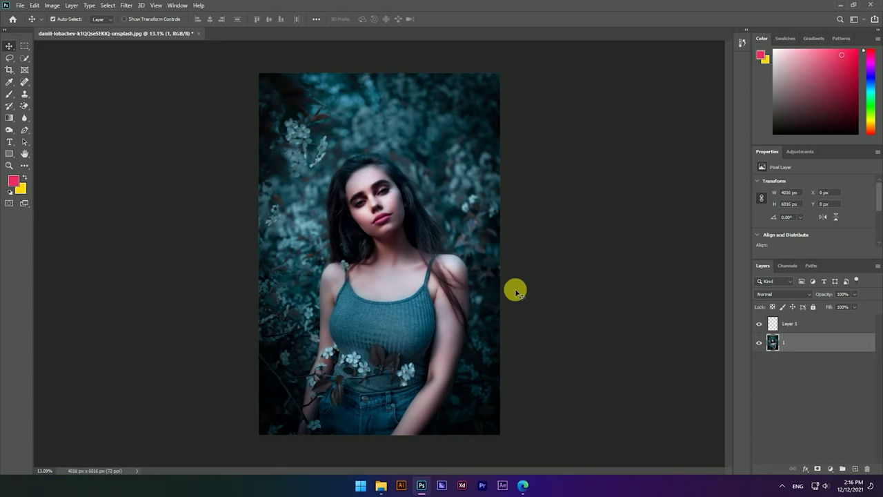
click(805, 362)
- Stamp all visible layers into a new top layer and rename it Final_image
click(806, 341)
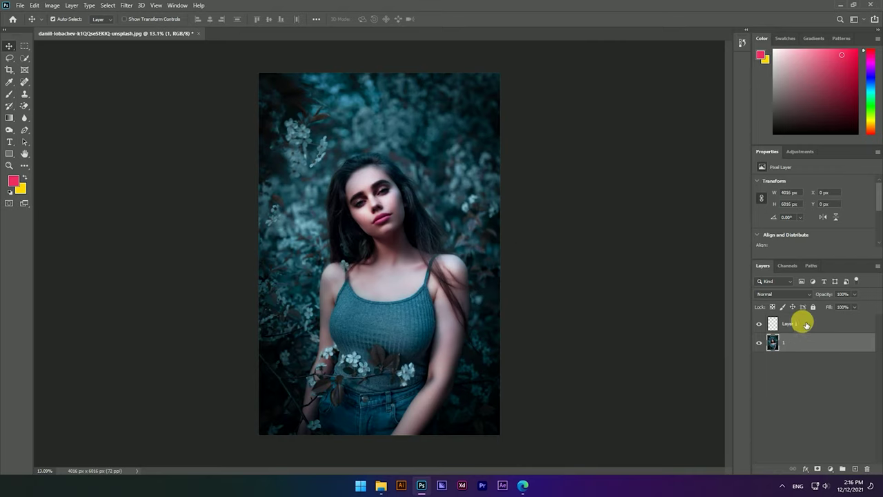
shift+click(805, 325)
key(ctrl+shift+alt+e)
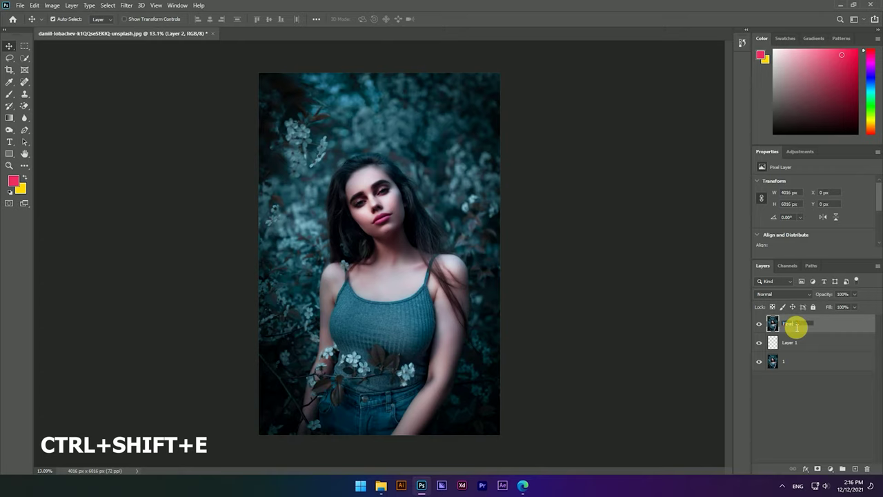
text(l Imag)
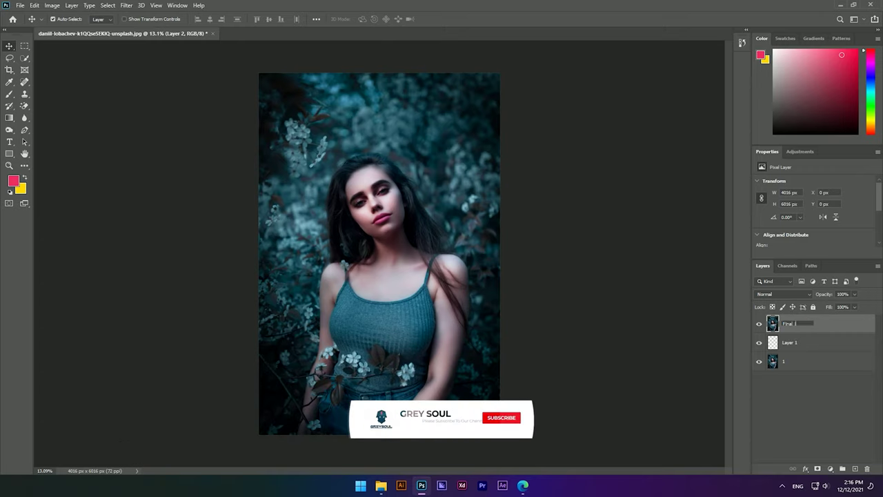
click(795, 327)
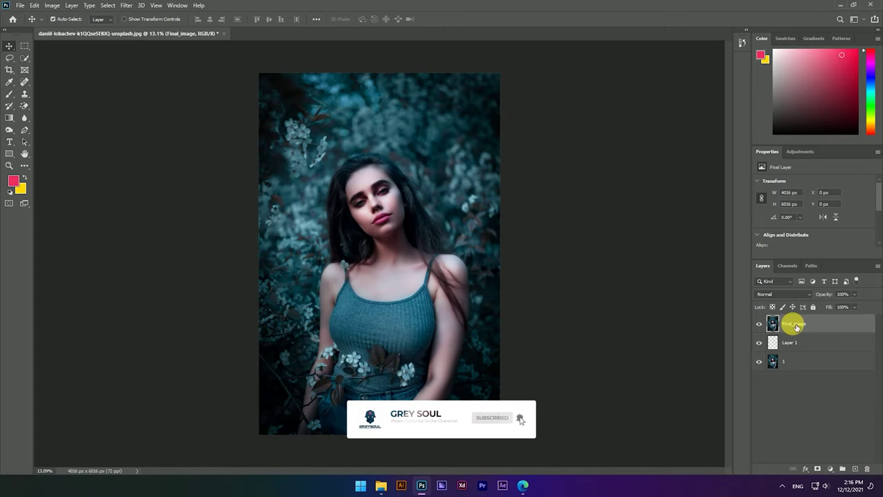
scroll(401, 224, up, 1)
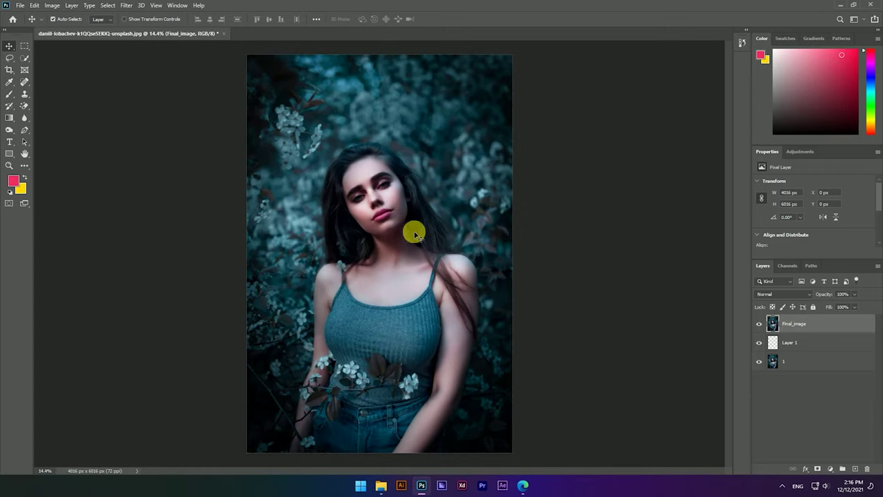
- Save the portrait for web as a high-quality JPEG on the Desktop, then minimise Photoshop
key(ctrl+alt+shift+s)
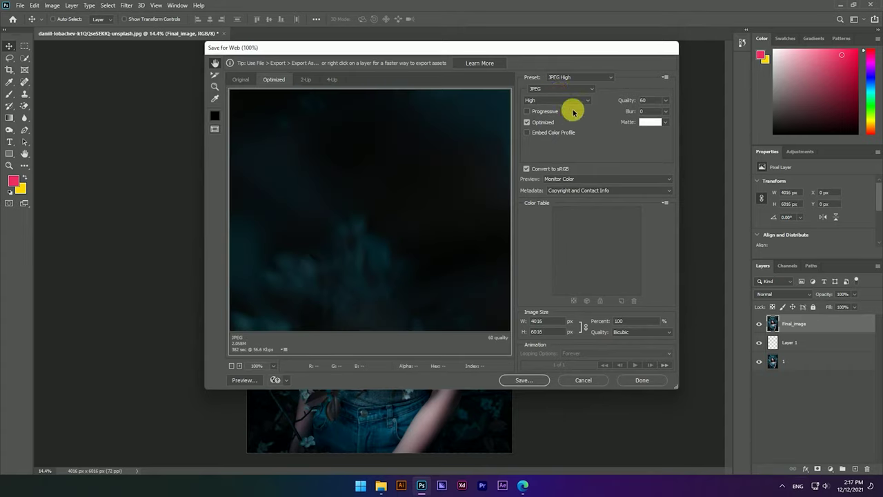
click(525, 380)
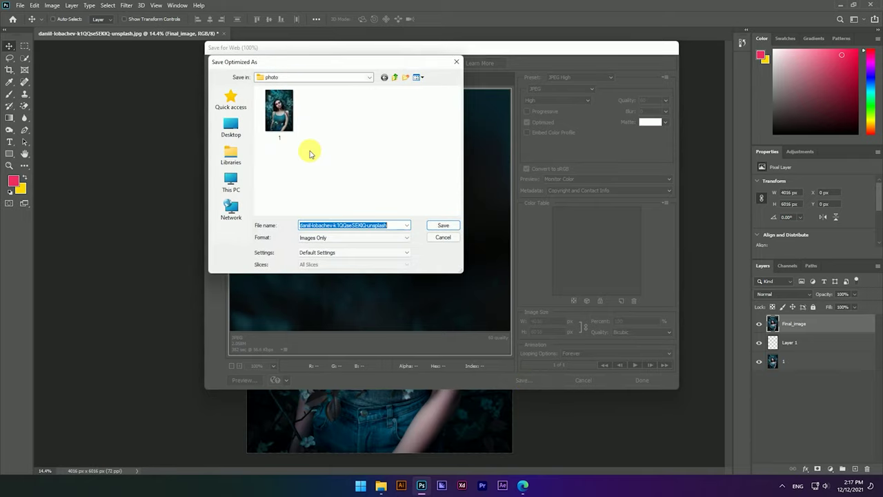
click(239, 140)
text(_1)
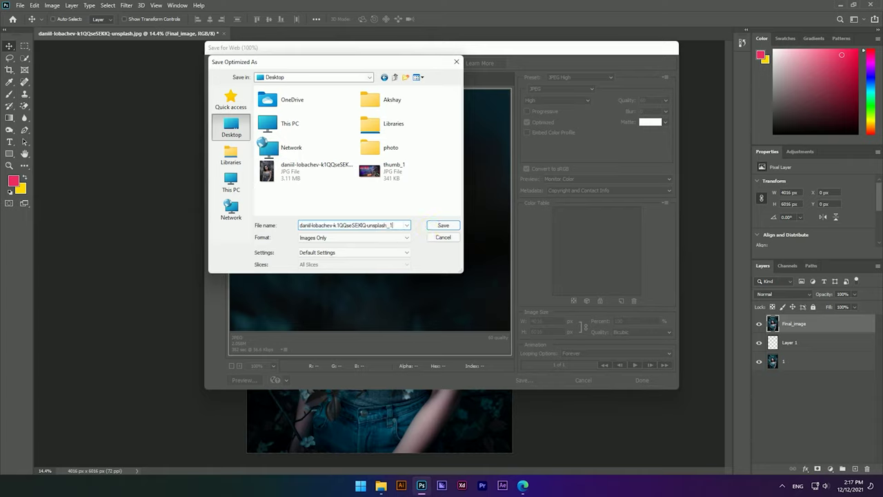
key(Return)
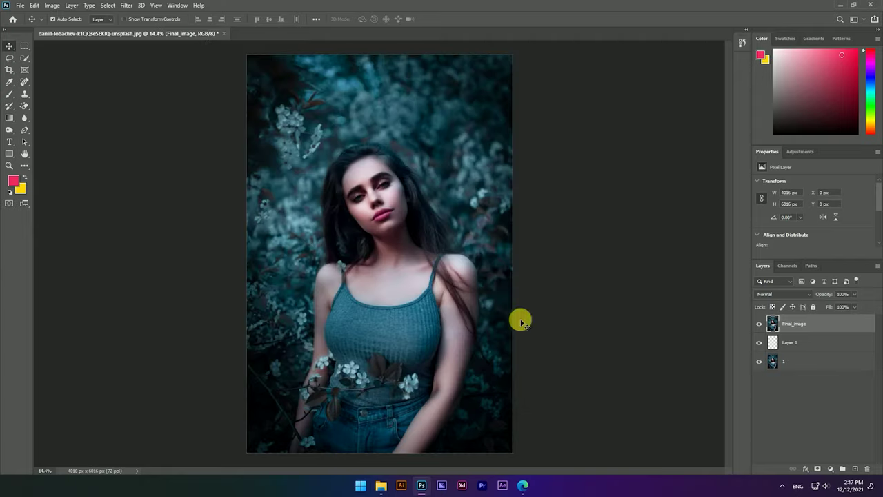
click(876, 489)
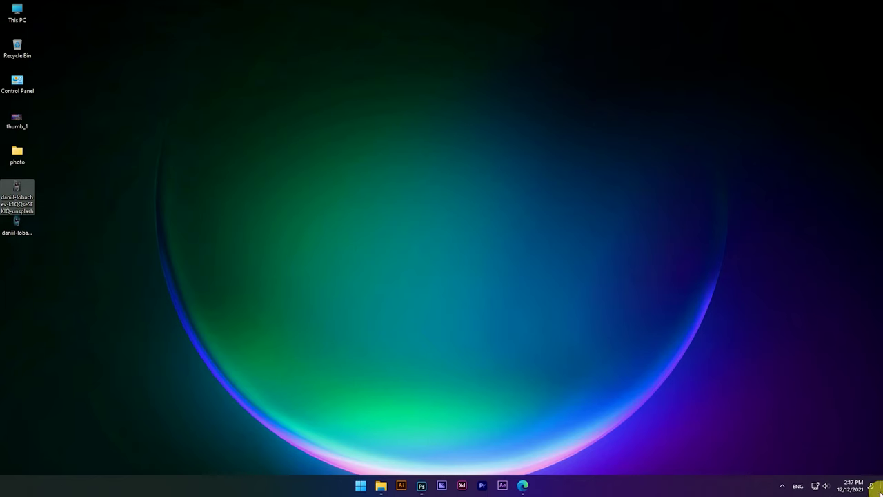
- Open the original portrait in Photos, maximised, beside the teal-graded JPEG export
right_click(229, 229)
click(266, 290)
double_click(10, 184)
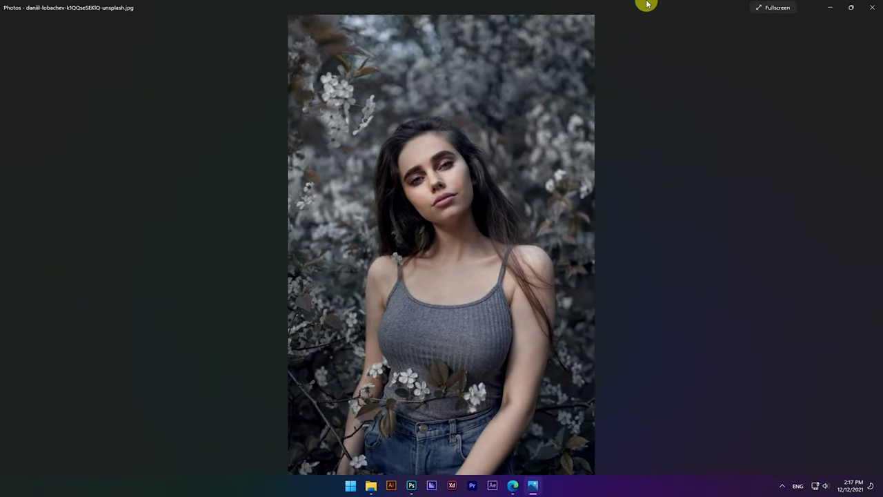
mouse_move(568, 3)
mouse_down()
mouse_move(568, 42)
mouse_move(540, 24)
mouse_up()
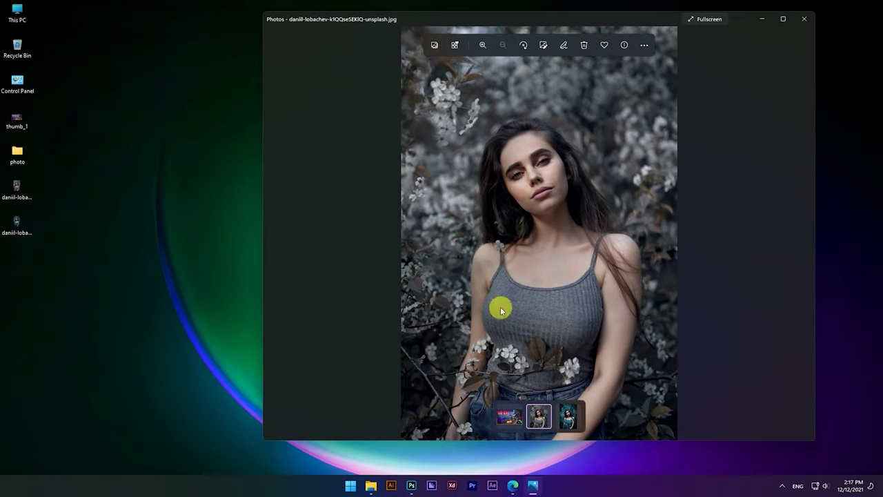
click(572, 418)
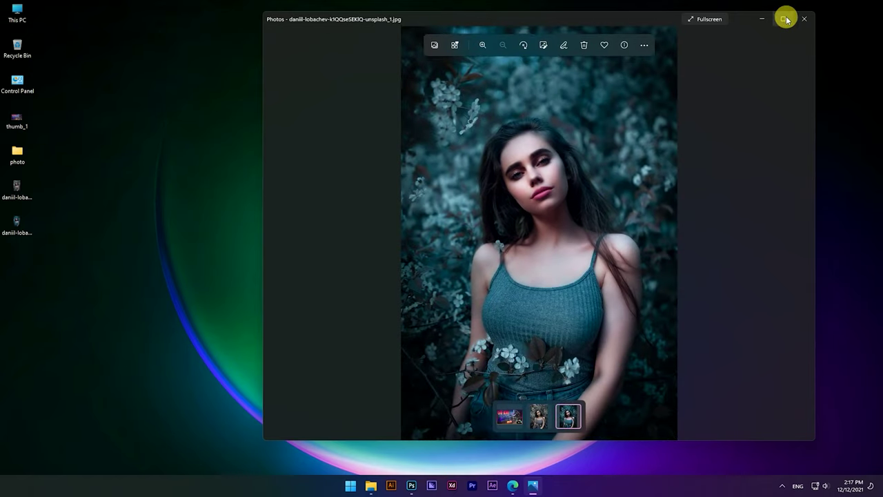
click(784, 19)
ctrl+click(447, 443)
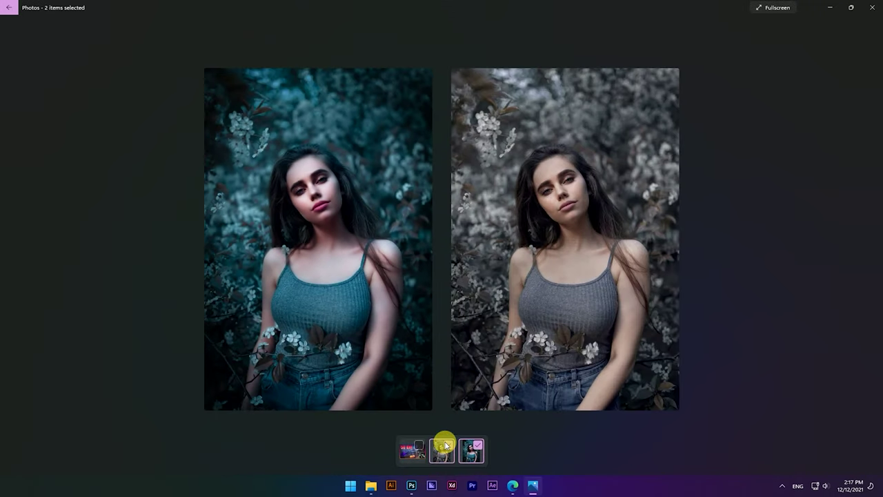